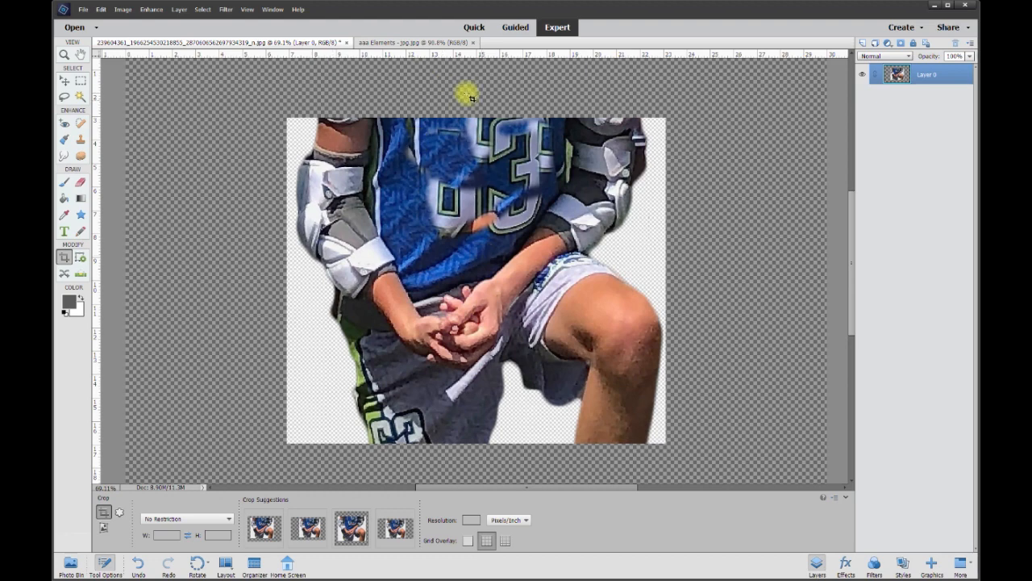
pyautogui.scroll(3, 460, 287)
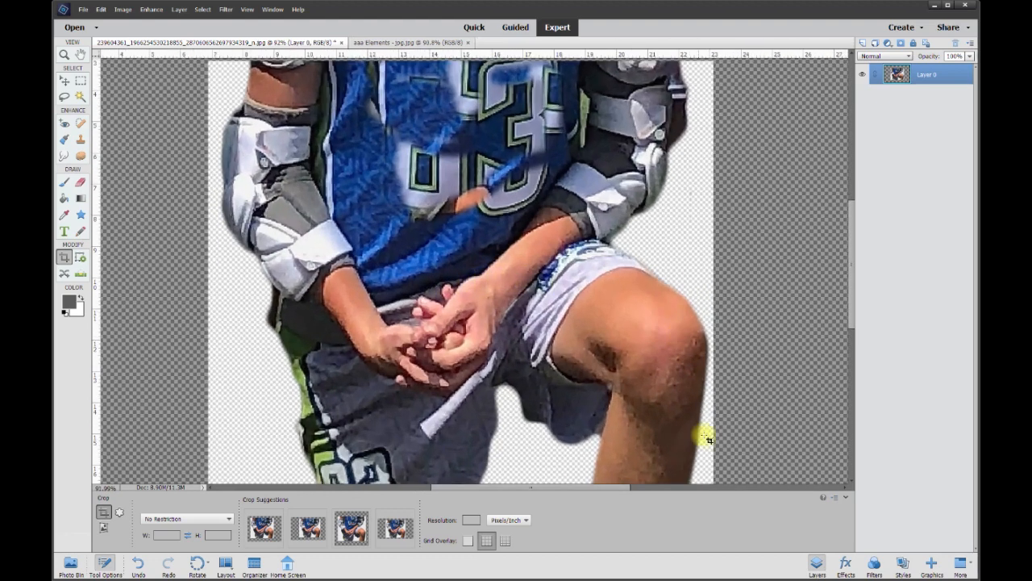
pyautogui.click(62, 81)
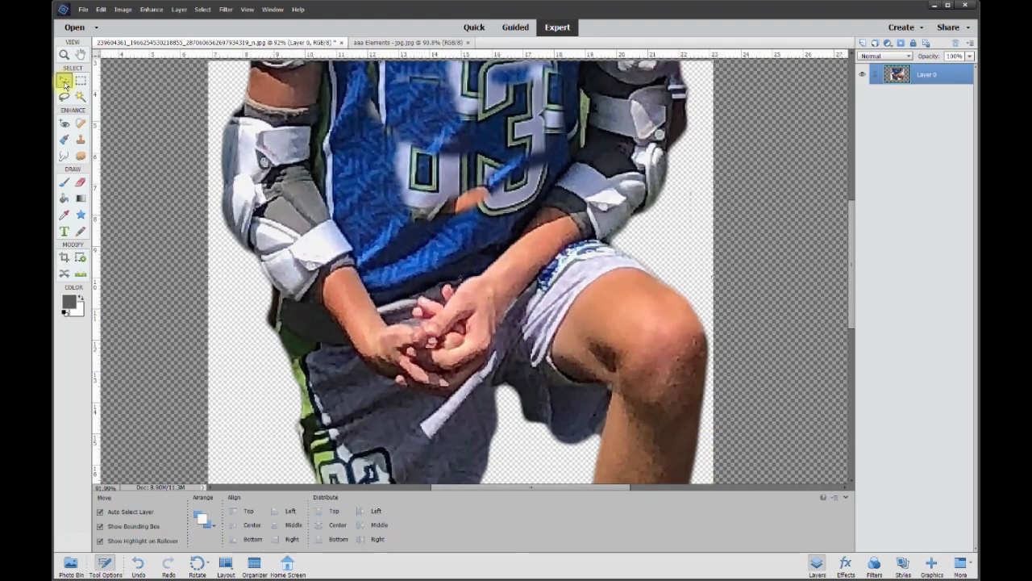
pyautogui.scroll(3, 421, 395)
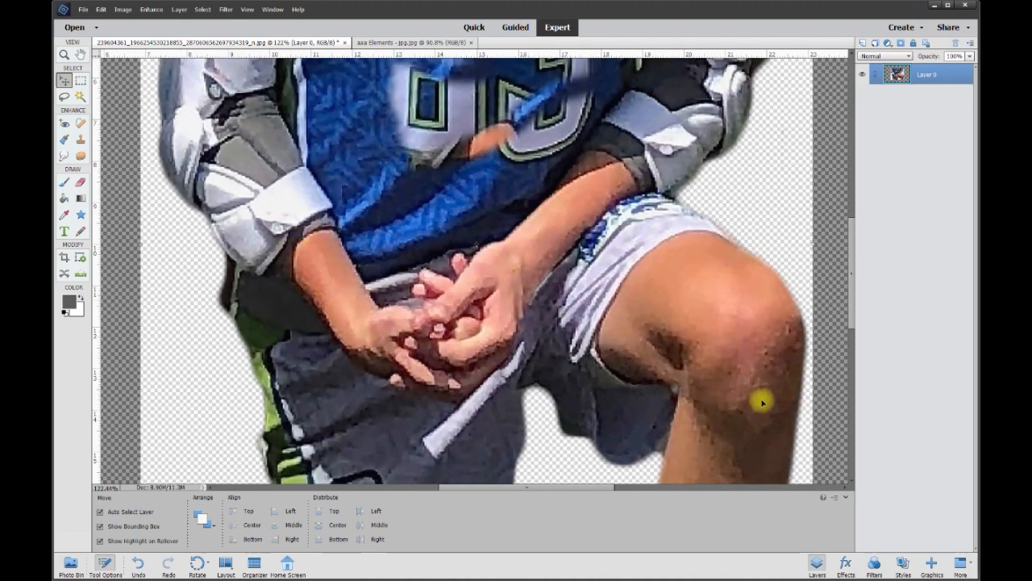
pyautogui.scroll(-1, 570, 244)
pyautogui.scroll(-4, 569, 243)
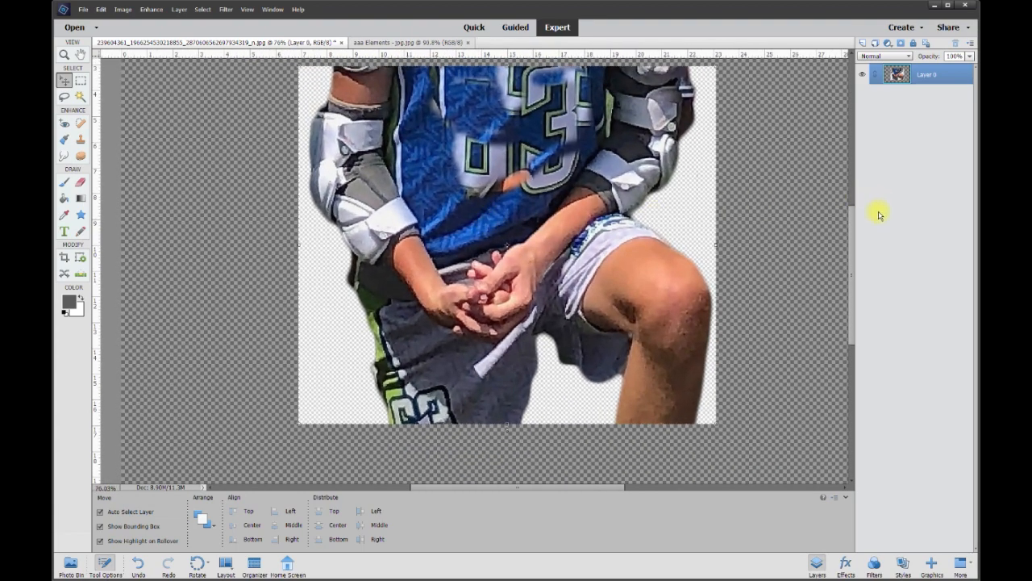
pyautogui.scroll(1, 463, 202)
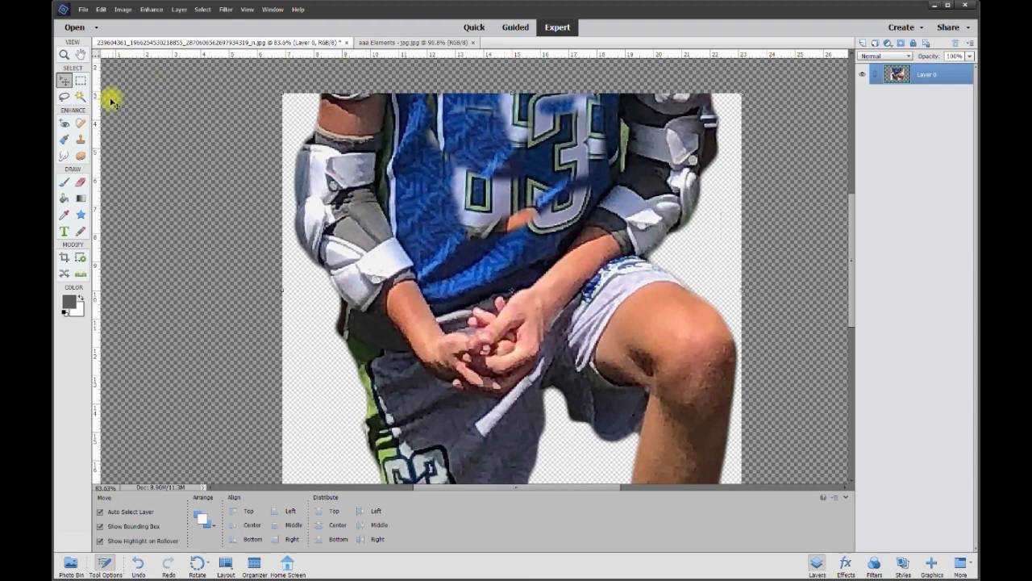
# Step: Lasso a patch of plain blue jersey fabric beside the number and copy it to a new layer
pyautogui.click(65, 98)
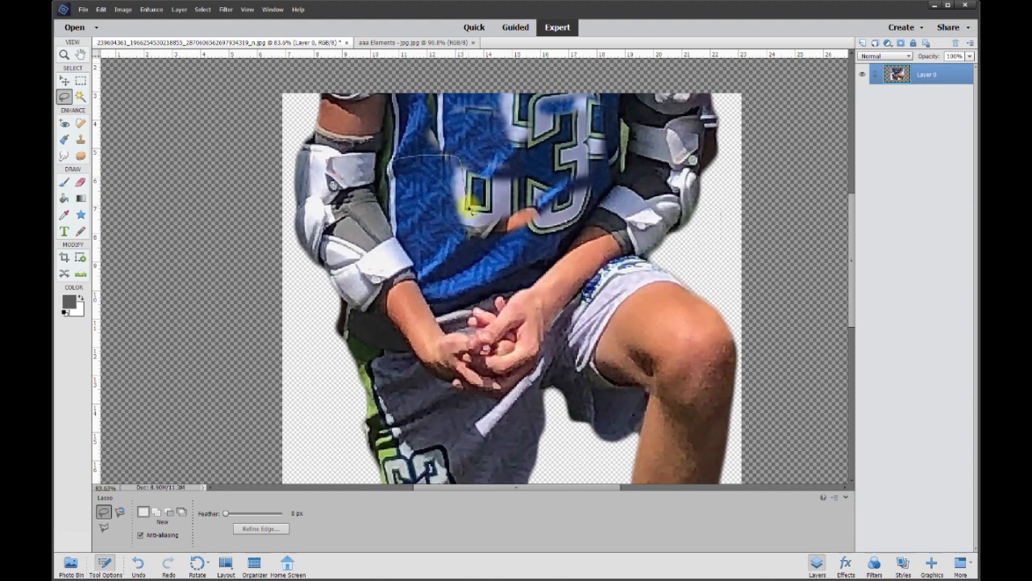
pyautogui.moveTo(469, 250)
pyautogui.mouseDown()
pyautogui.moveTo(428, 261)
pyautogui.moveTo(396, 234)
pyautogui.mouseUp()
pyautogui.rightClick(421, 222)
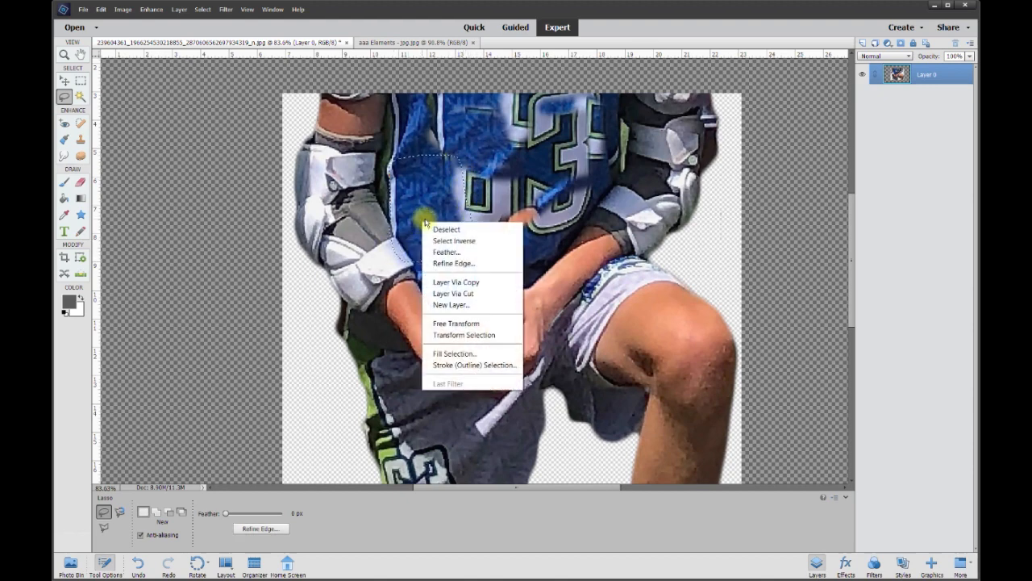
pyautogui.click(464, 282)
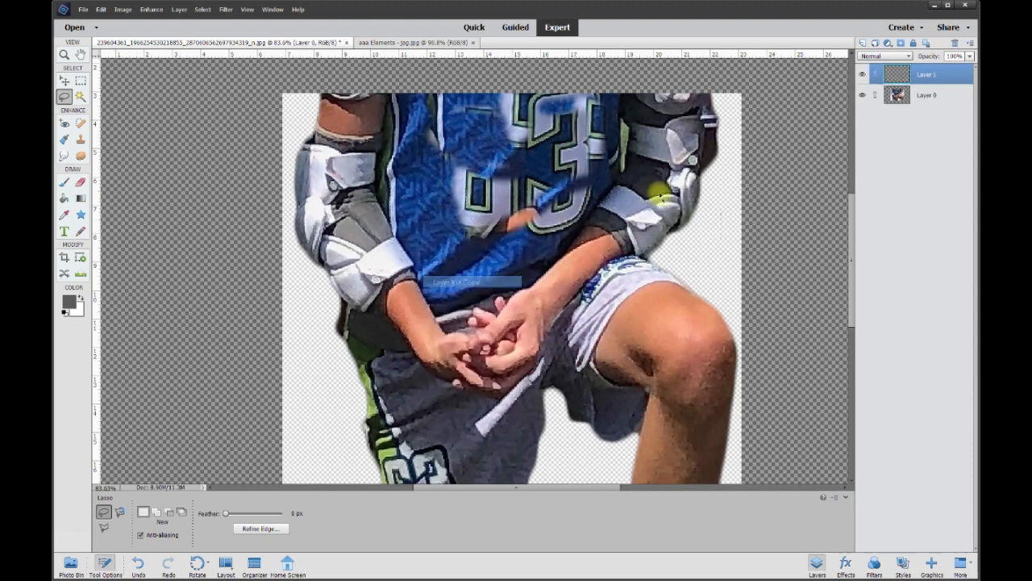
# Step: Hide Layer 0 and erase the white and uneven edges of the fabric patch with a soft 50 px eraser
pyautogui.click(863, 95)
pyautogui.scroll(5, 357, 159)
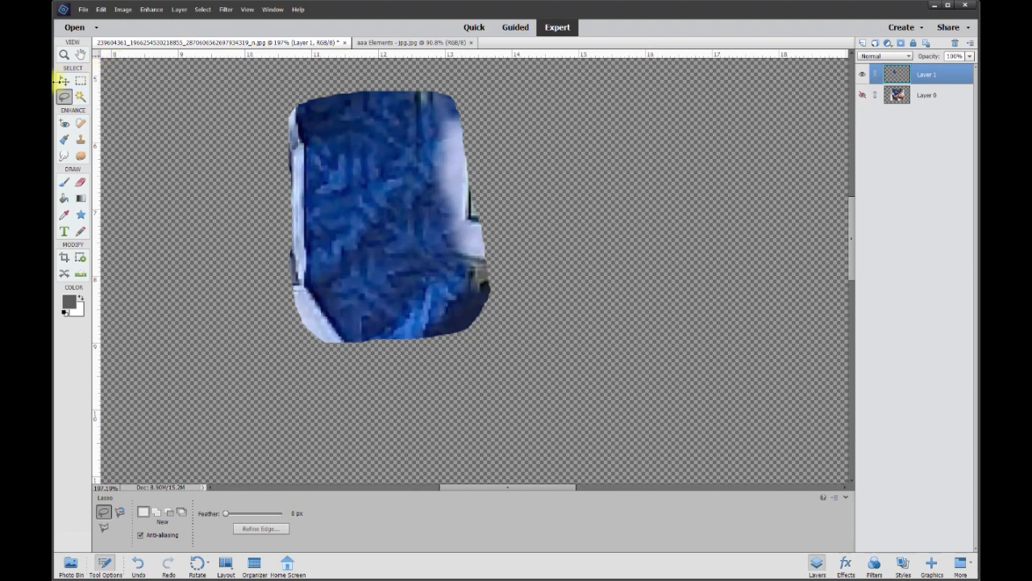
pyautogui.click(64, 82)
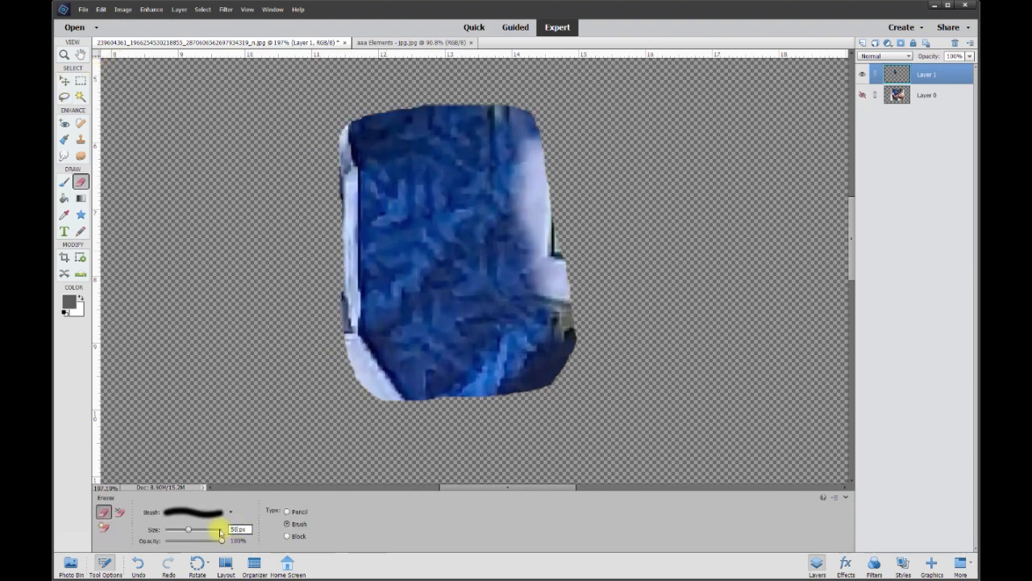
pyautogui.moveTo(334, 123)
pyautogui.mouseDown()
pyautogui.moveTo(343, 326)
pyautogui.moveTo(390, 408)
pyautogui.moveTo(343, 305)
pyautogui.moveTo(350, 121)
pyautogui.moveTo(424, 102)
pyautogui.moveTo(509, 103)
pyautogui.moveTo(525, 106)
pyautogui.moveTo(534, 128)
pyautogui.moveTo(565, 347)
pyautogui.moveTo(555, 369)
pyautogui.moveTo(398, 416)
pyautogui.moveTo(544, 371)
pyautogui.moveTo(559, 340)
pyautogui.moveTo(520, 125)
pyautogui.mouseUp()
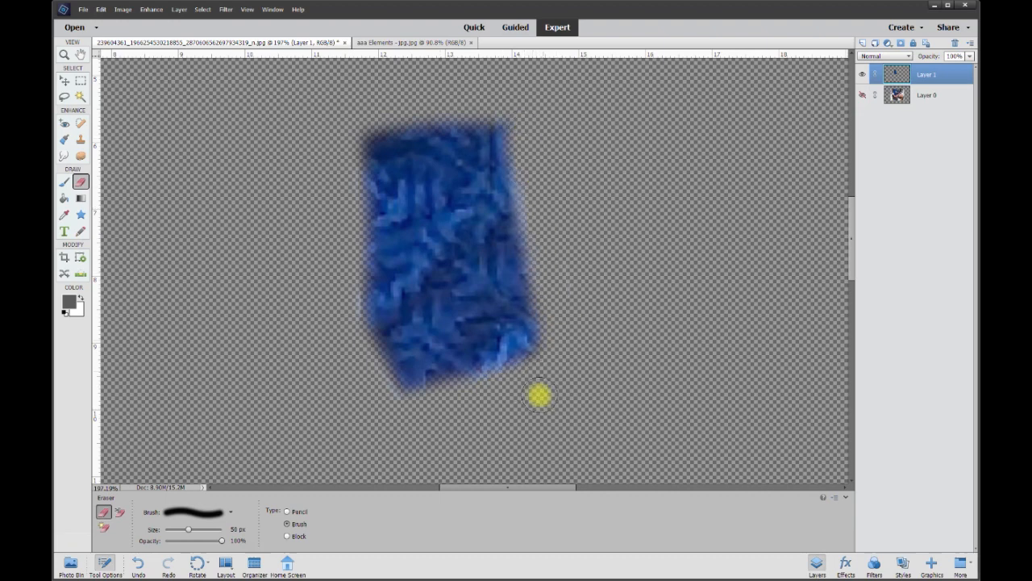
# Step: Show Layer 0 again and cover the whole jersey front with overlapping duplicates of the blue fabric patch
pyautogui.press('v')
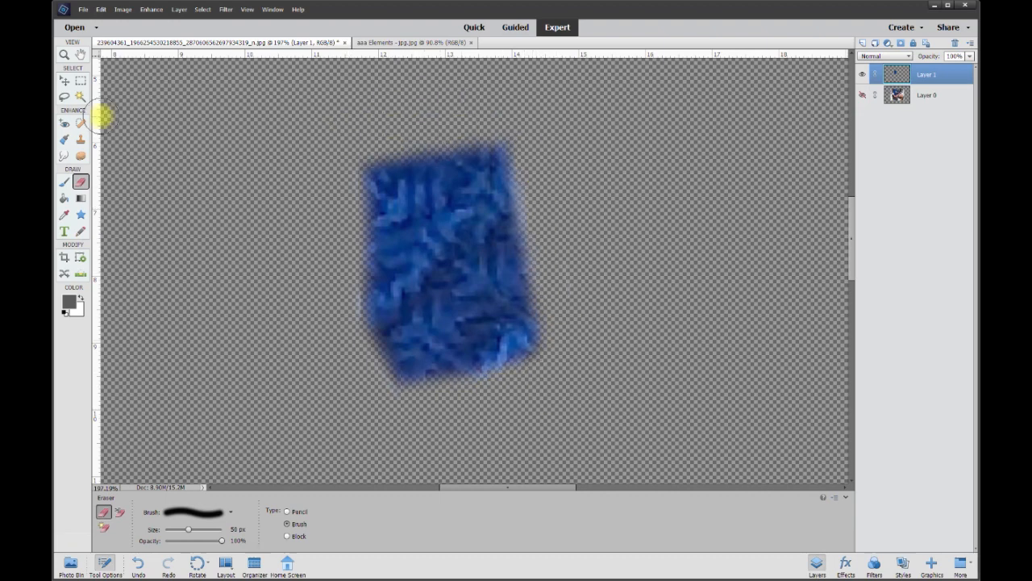
pyautogui.moveTo(459, 239); pyautogui.dragTo(464, 251)
pyautogui.click(863, 95)
pyautogui.scroll(-6, 761, 162)
pyautogui.scroll(7, 645, 183)
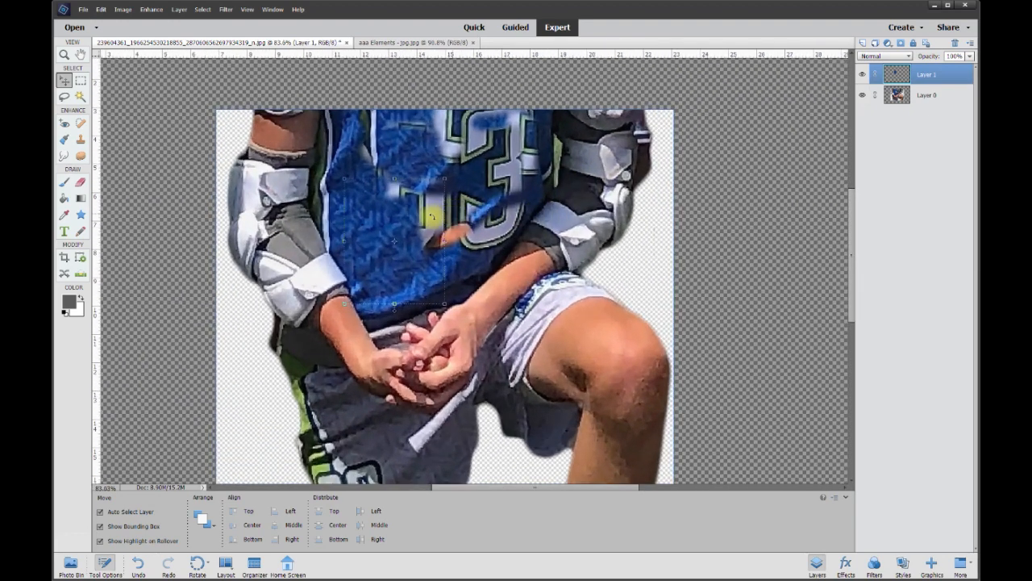
pyautogui.moveTo(411, 230); pyautogui.dragTo(411, 129)
pyautogui.click(716, 234)
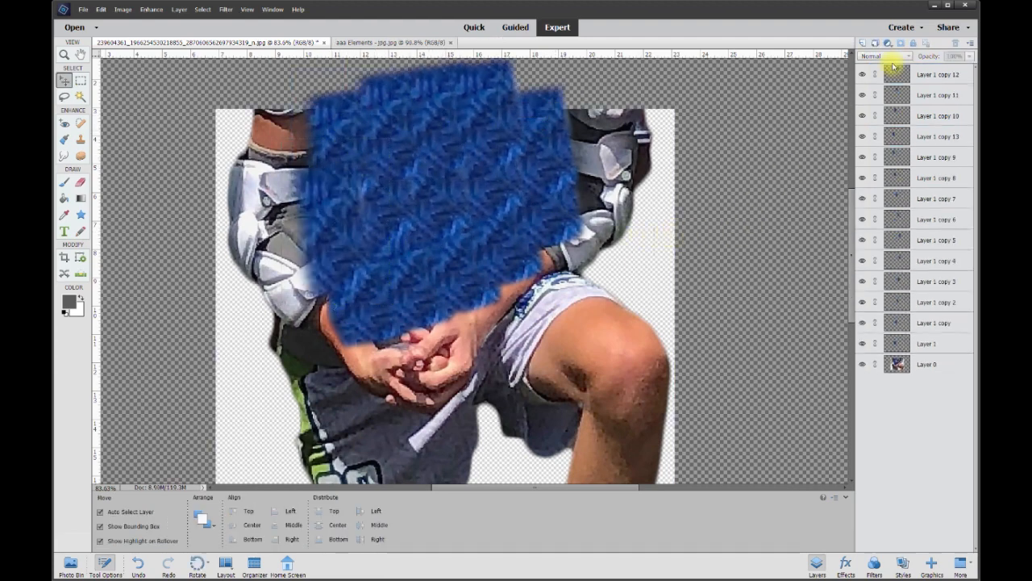
# Step: Merge all the fabric patch layers, from Layer 1 copy 12 down to Layer 1, into one layer
pyautogui.click(921, 74)
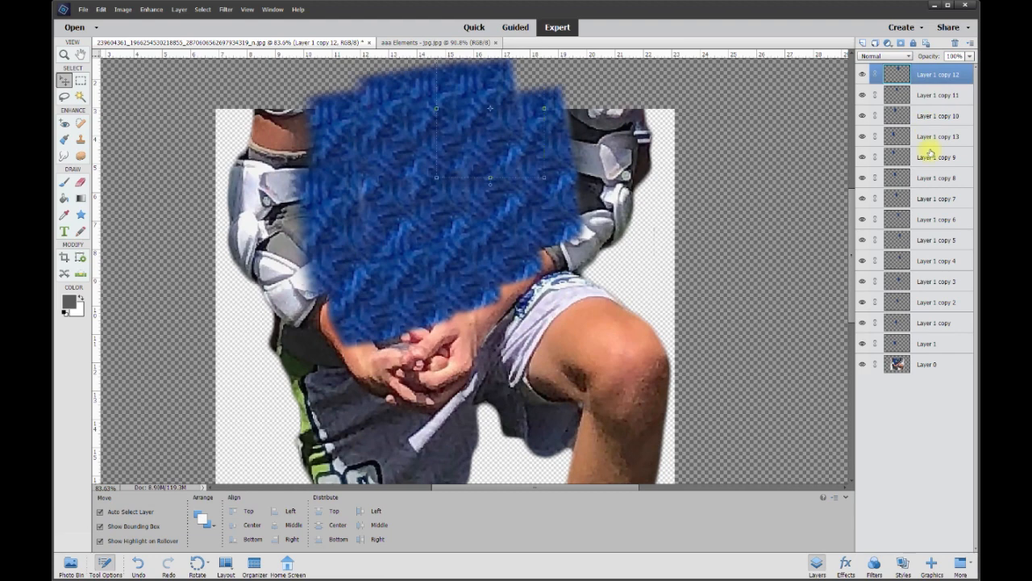
pyautogui.keyDown('shift'); pyautogui.click(926, 345); pyautogui.keyUp('shift')
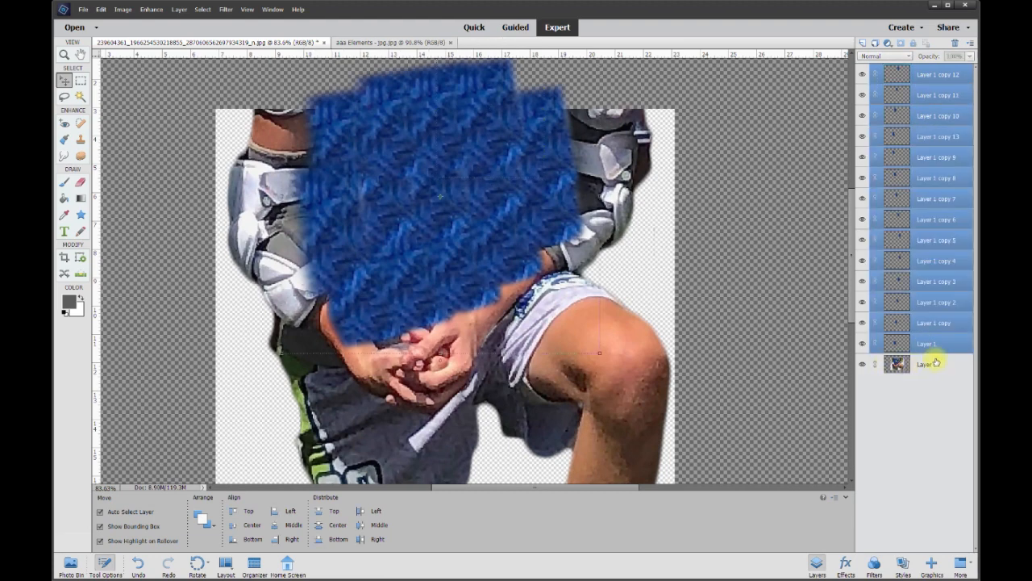
pyautogui.rightClick(925, 345)
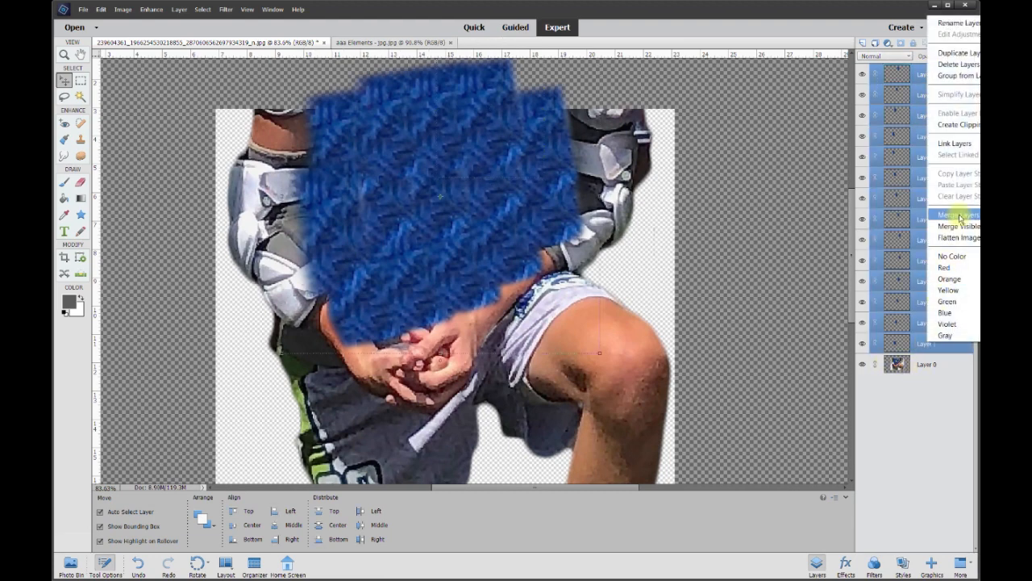
pyautogui.click(958, 215)
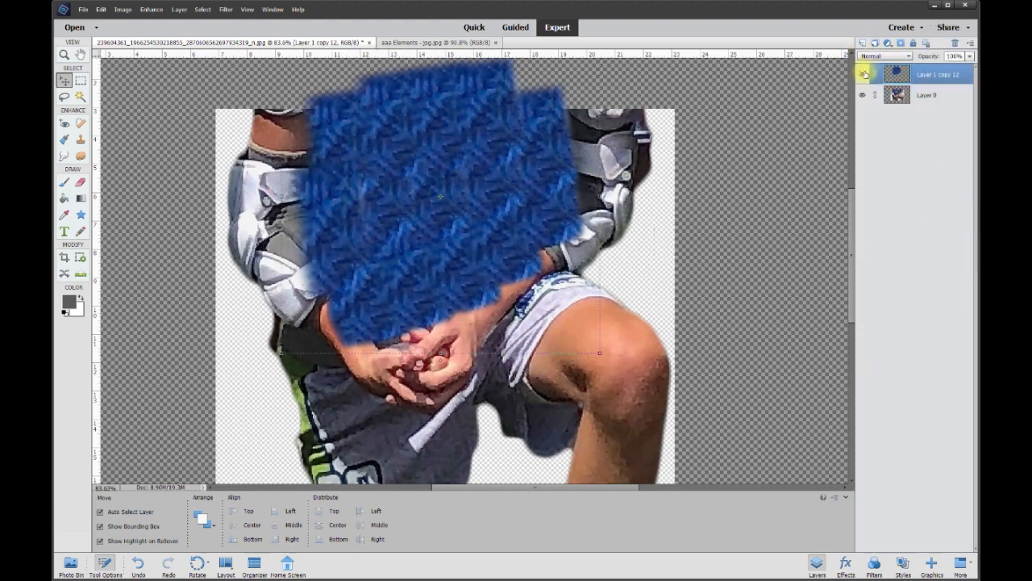
# Step: Toggle the merged fabric layer's visibility to compare it with the jersey underneath
pyautogui.click(864, 74)
pyautogui.click(864, 73)
pyautogui.click(864, 73)
pyautogui.click(863, 73)
pyautogui.click(864, 73)
pyautogui.click(863, 73)
pyautogui.click(863, 73)
pyautogui.click(864, 73)
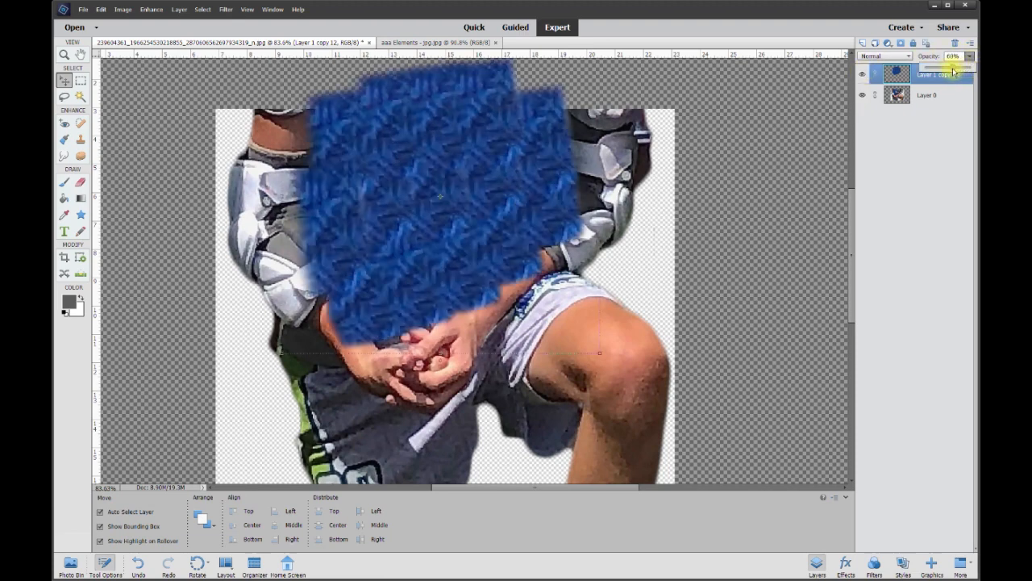
# Step: Lower the merged fabric layer's opacity to 49% and set the Eraser size to 10 px
pyautogui.moveTo(940, 72); pyautogui.dragTo(946, 72)
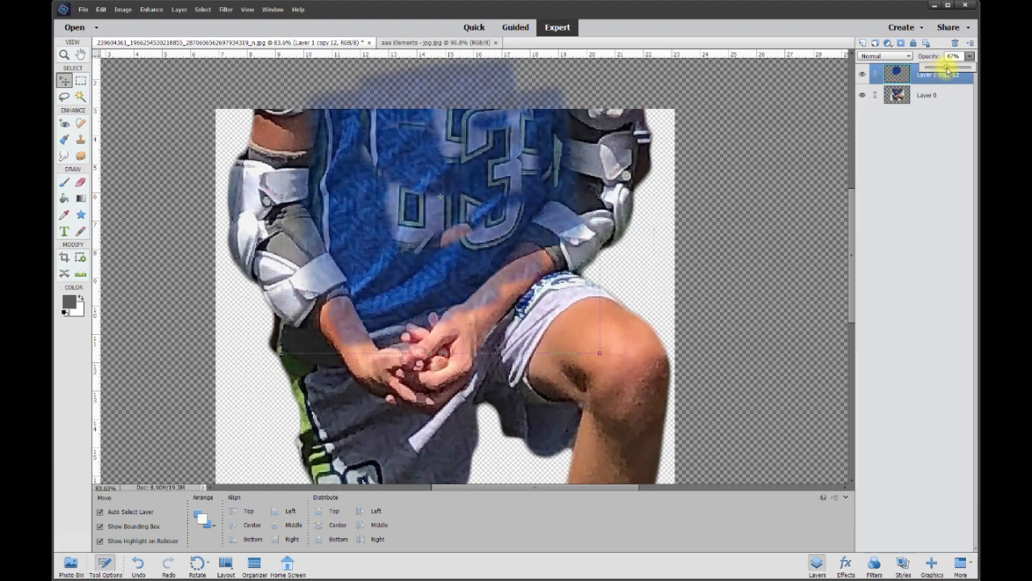
pyautogui.click(82, 182)
pyautogui.scroll(3, 346, 379)
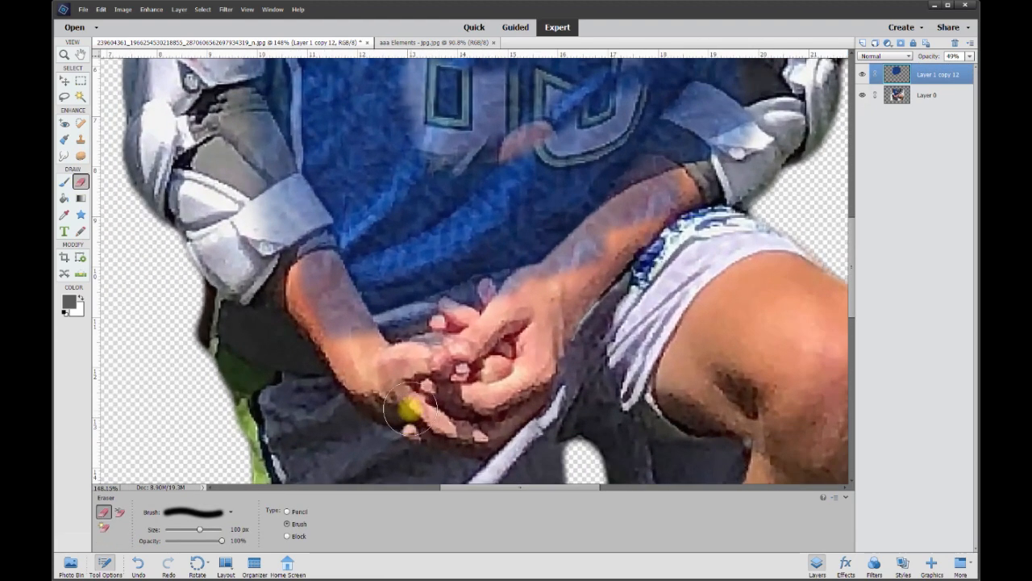
pyautogui.scroll(1, 408, 412)
pyautogui.click(239, 529)
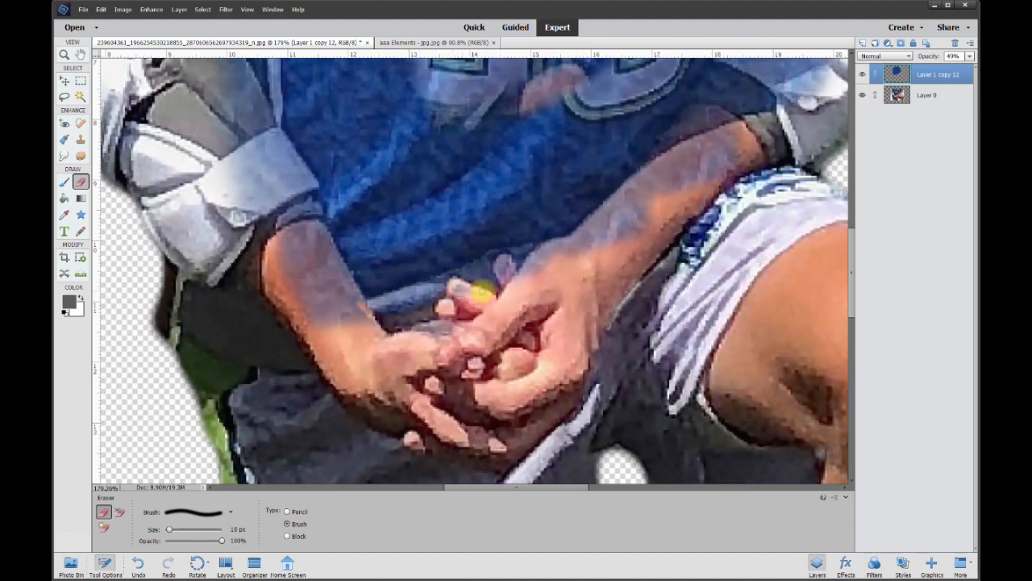
# Step: Erase a thin outline in the fabric layer along the jersey's sides, the forearms and the fingers
pyautogui.moveTo(493, 291)
pyautogui.mouseDown()
pyautogui.moveTo(500, 265)
pyautogui.moveTo(574, 233)
pyautogui.moveTo(648, 166)
pyautogui.mouseUp()
pyautogui.scroll(3, 648, 166)
pyautogui.scroll(3, 747, 323)
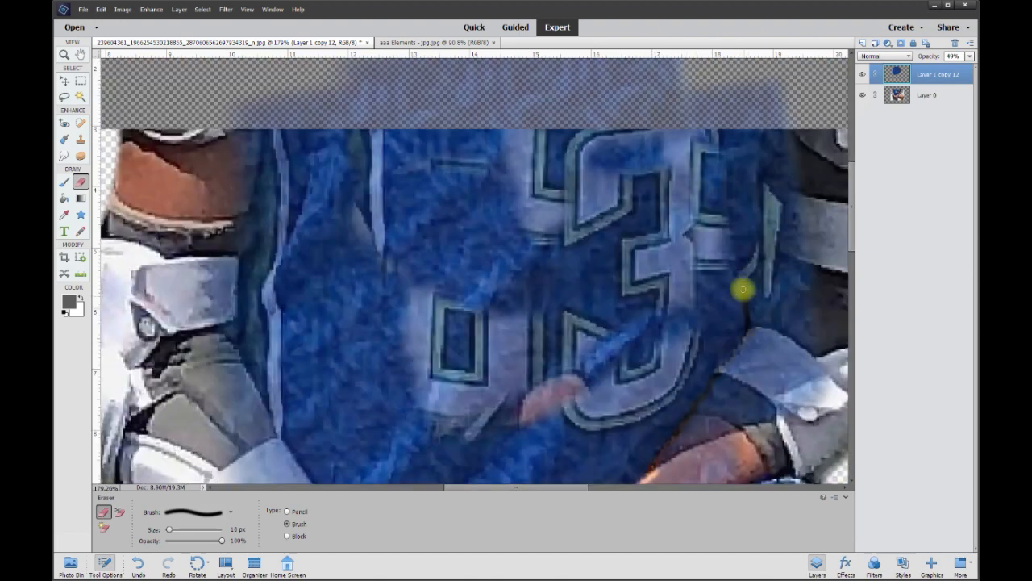
pyautogui.moveTo(272, 128)
pyautogui.mouseDown()
pyautogui.moveTo(284, 203)
pyautogui.moveTo(270, 287)
pyautogui.moveTo(280, 456)
pyautogui.mouseUp()
pyautogui.scroll(-6, 280, 456)
pyautogui.moveTo(372, 332)
pyautogui.mouseDown()
pyautogui.moveTo(320, 237)
pyautogui.moveTo(316, 195)
pyautogui.moveTo(279, 143)
pyautogui.mouseUp()
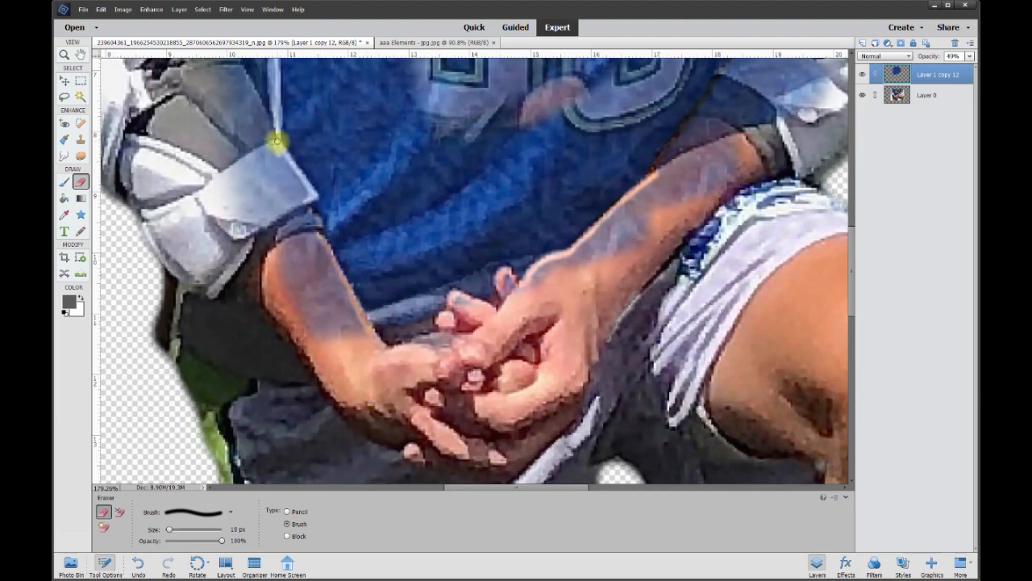
# Step: Restore the fabric layer's opacity to 100% and hide Layer 0
pyautogui.scroll(-9, 567, 171)
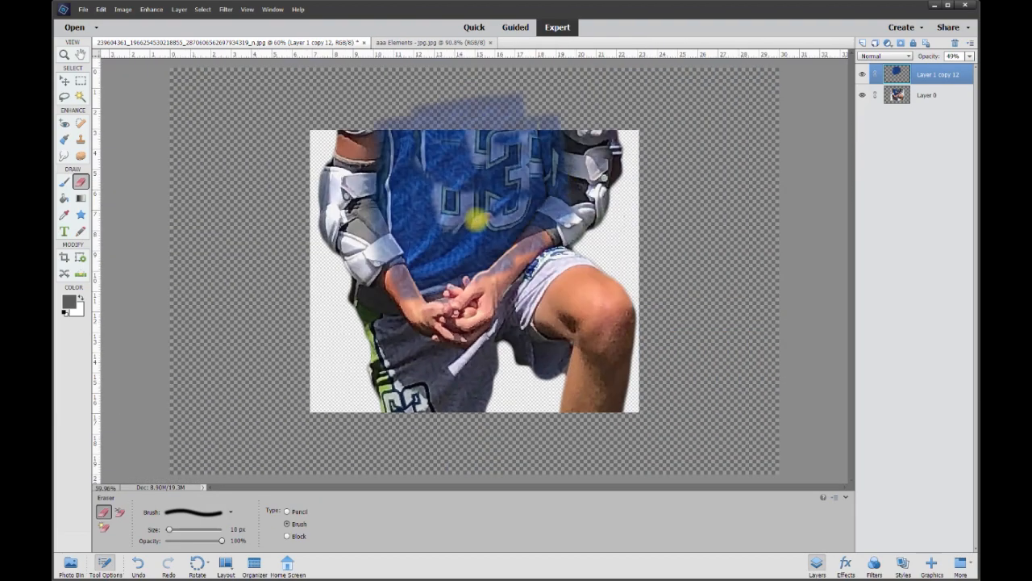
pyautogui.scroll(6, 480, 212)
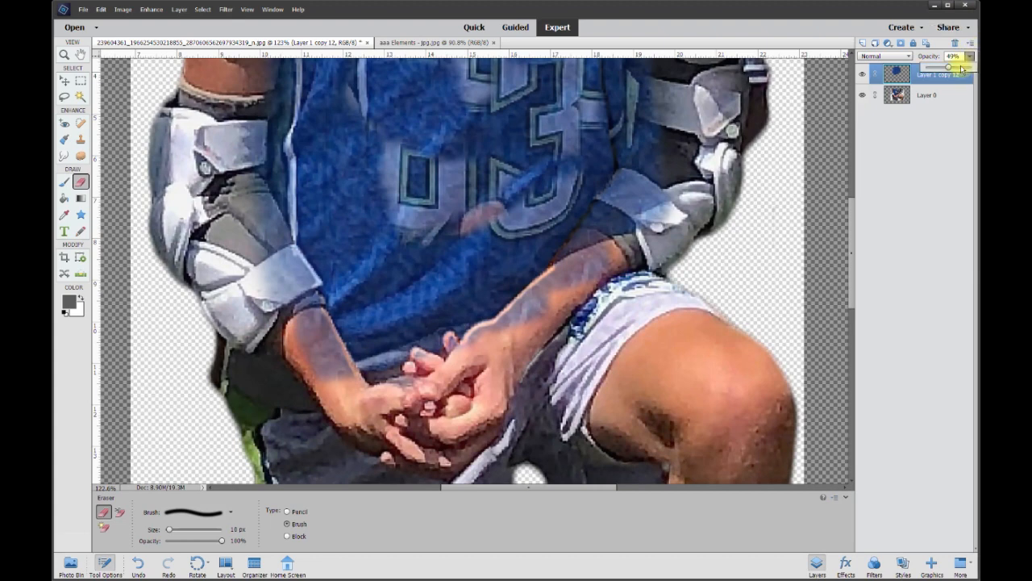
pyautogui.click(972, 68)
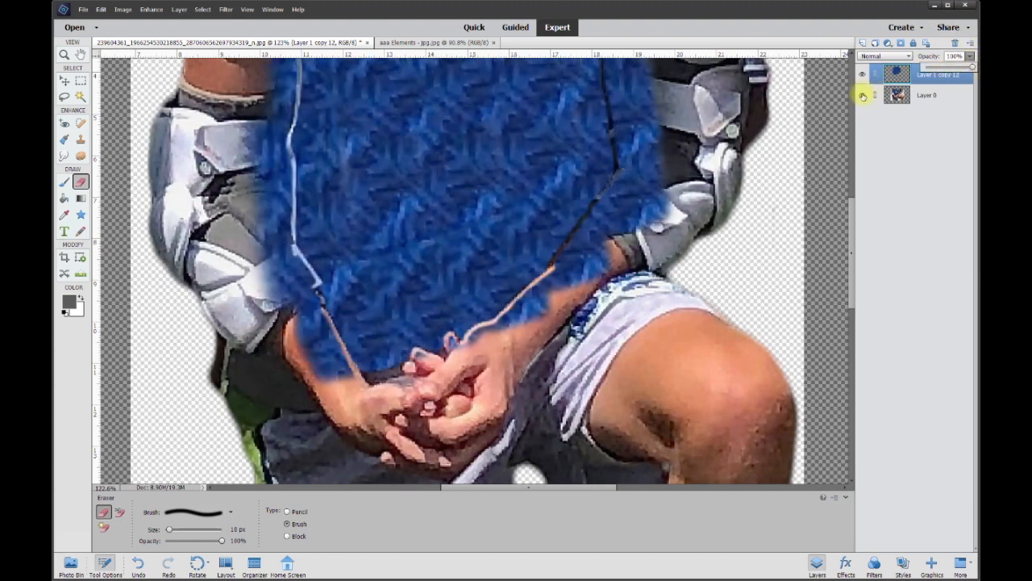
pyautogui.click(862, 96)
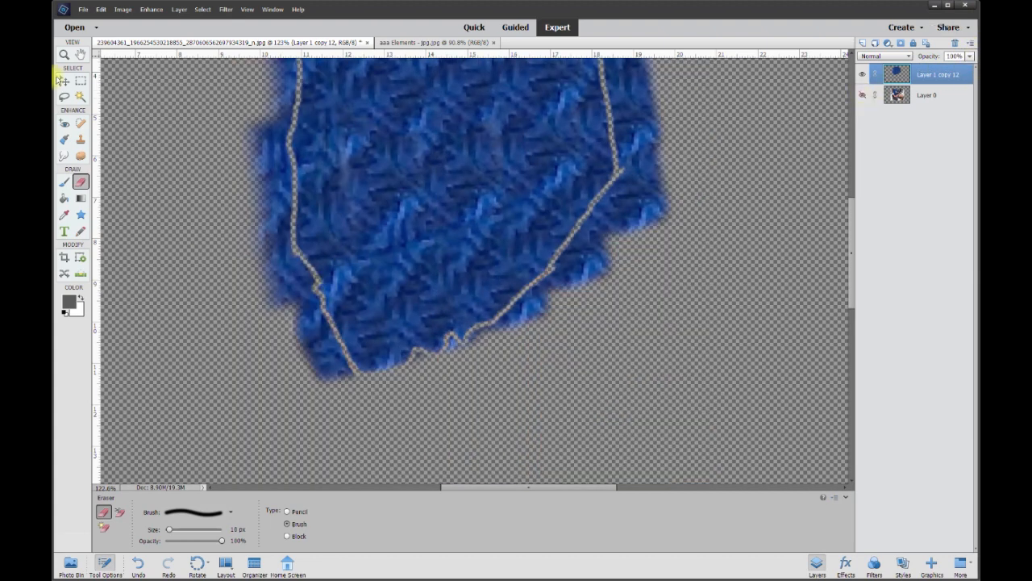
# Step: Select the fabric inside the erased outline with the Polygonal Lasso, following the gap along the sides and hands and closing around the upper edge
pyautogui.click(68, 97)
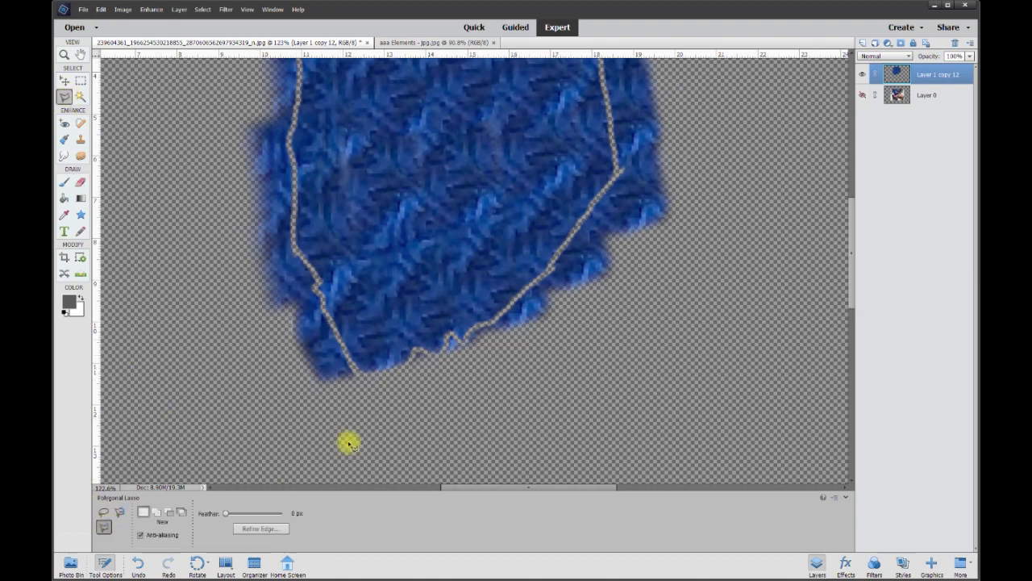
pyautogui.scroll(2, 484, 405)
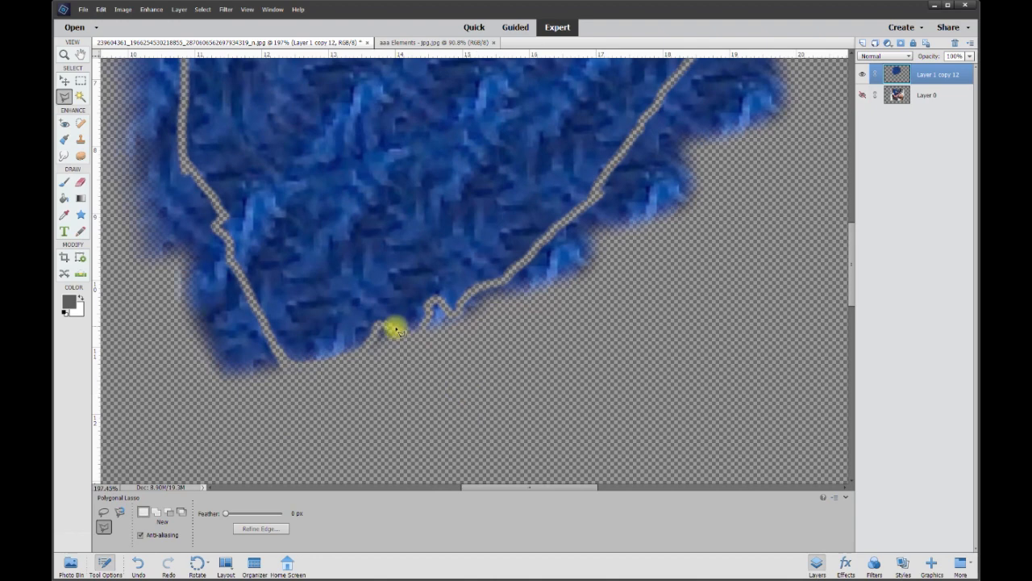
pyautogui.scroll(2, 392, 329)
pyautogui.click(250, 398)
pyautogui.click(324, 379)
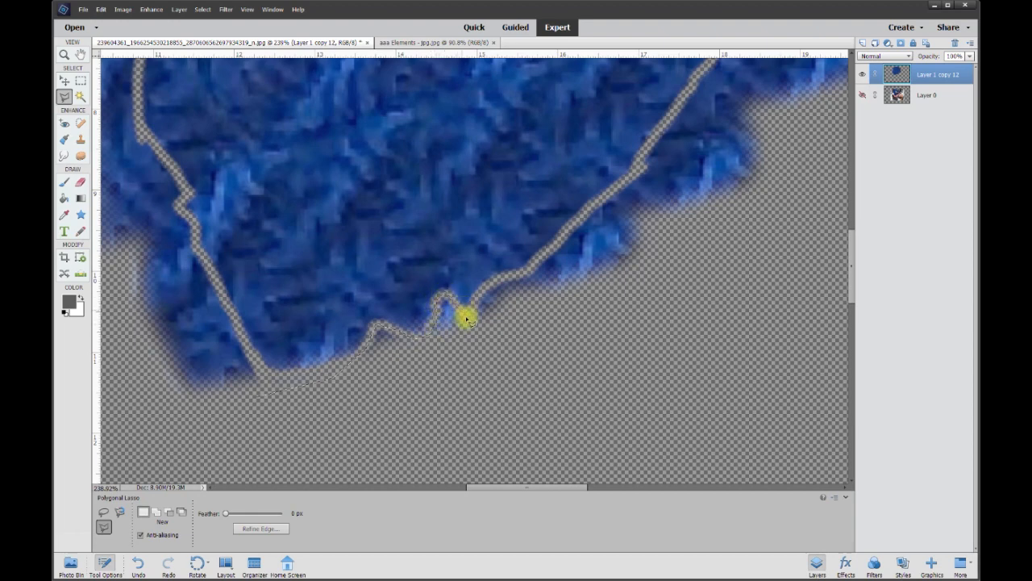
pyautogui.click(490, 284)
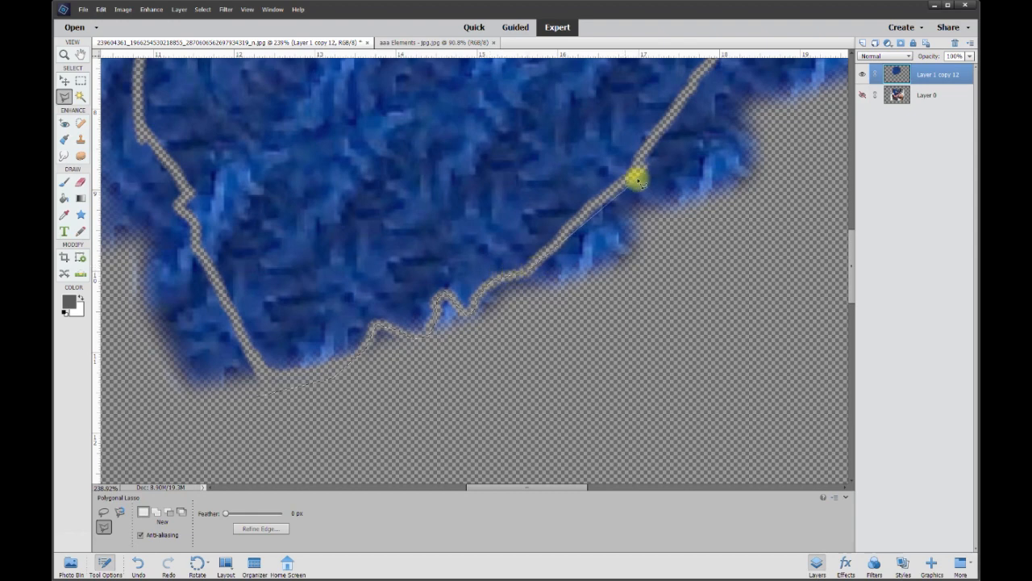
pyautogui.scroll(3, 645, 170)
pyautogui.click(774, 242)
pyautogui.click(736, 240)
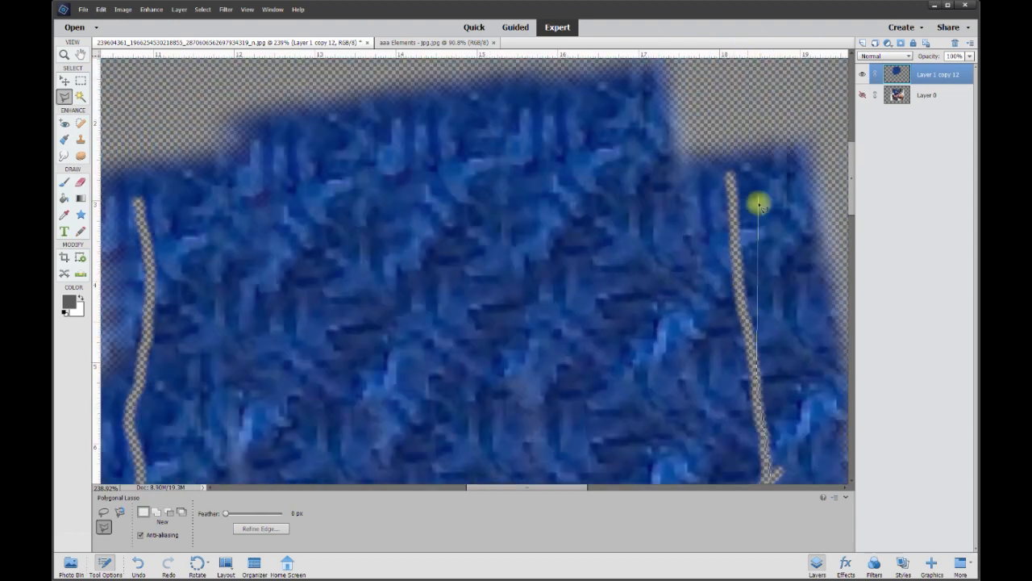
pyautogui.click(730, 173)
pyautogui.click(683, 270)
pyautogui.click(218, 348)
pyautogui.scroll(-3, 240, 484)
pyautogui.click(245, 220)
pyautogui.click(244, 276)
pyautogui.click(225, 349)
pyautogui.click(235, 409)
pyautogui.scroll(-3, 235, 458)
pyautogui.click(235, 350)
pyautogui.click(288, 443)
pyautogui.click(306, 333)
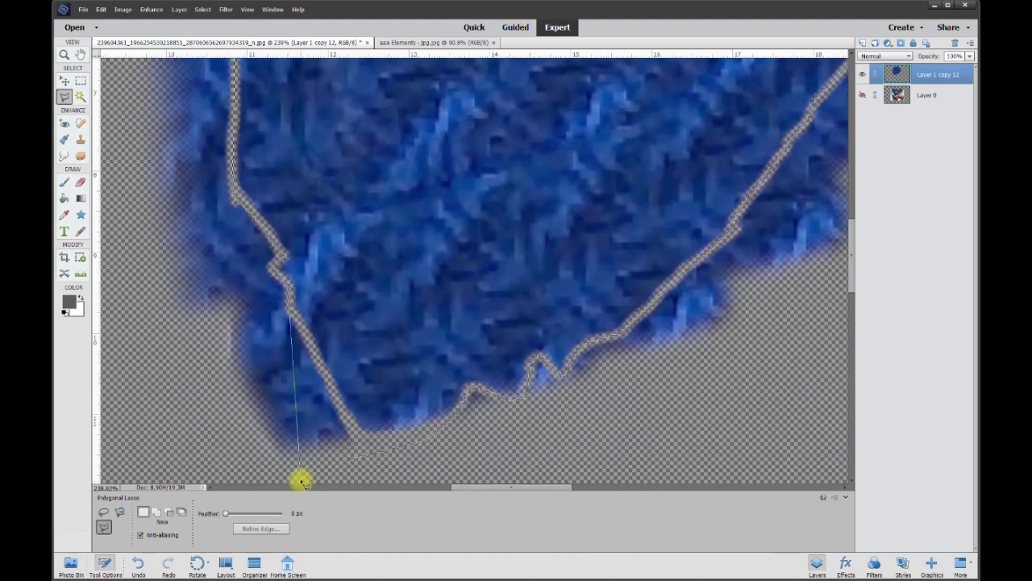
pyautogui.doubleClick(355, 440)
pyautogui.scroll(-6, 414, 339)
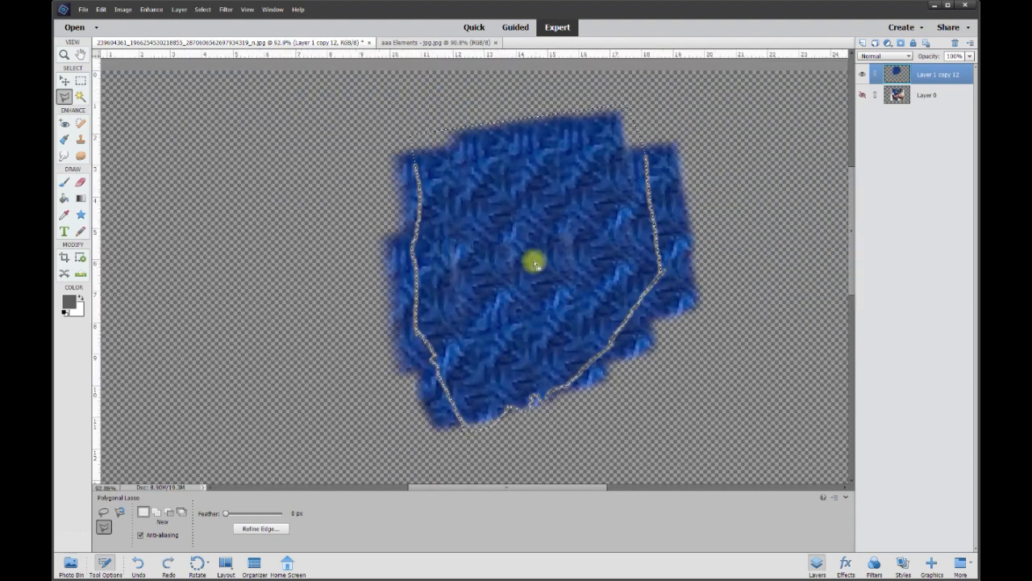
# Step: Invert the selection, delete the excess fabric outside the jersey outline, and deselect
pyautogui.rightClick(533, 257)
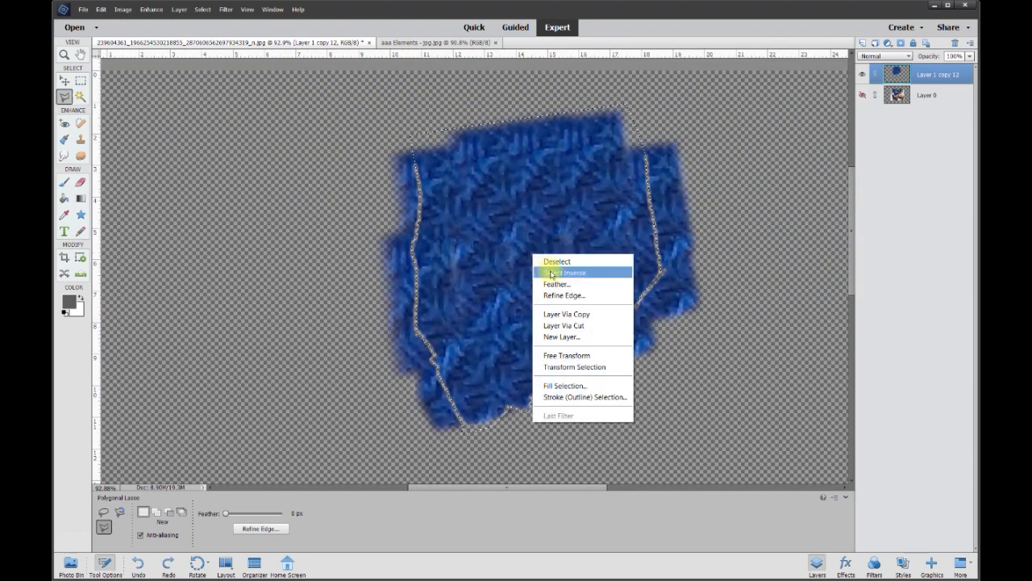
pyautogui.click(552, 274)
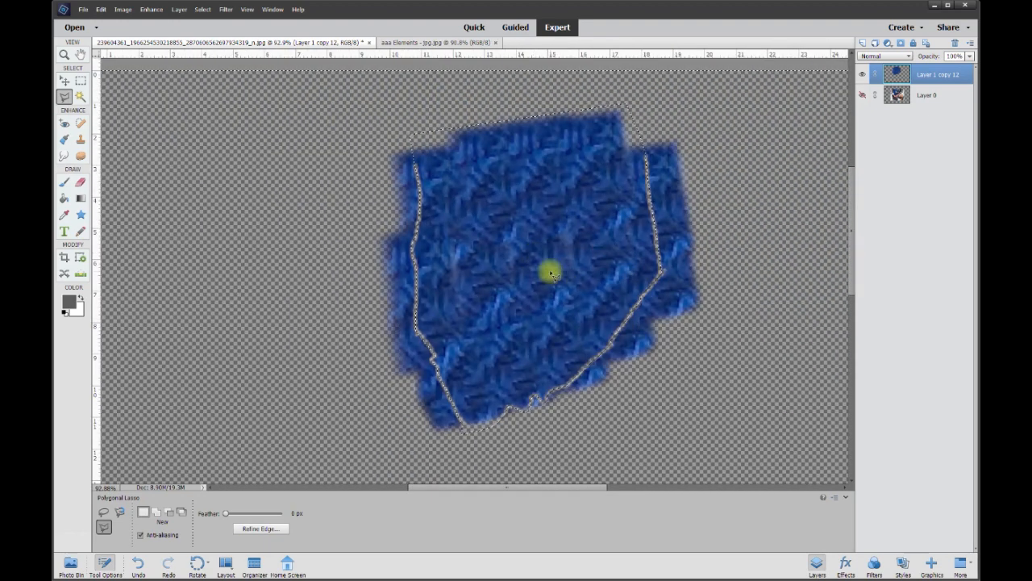
pyautogui.press('Delete')
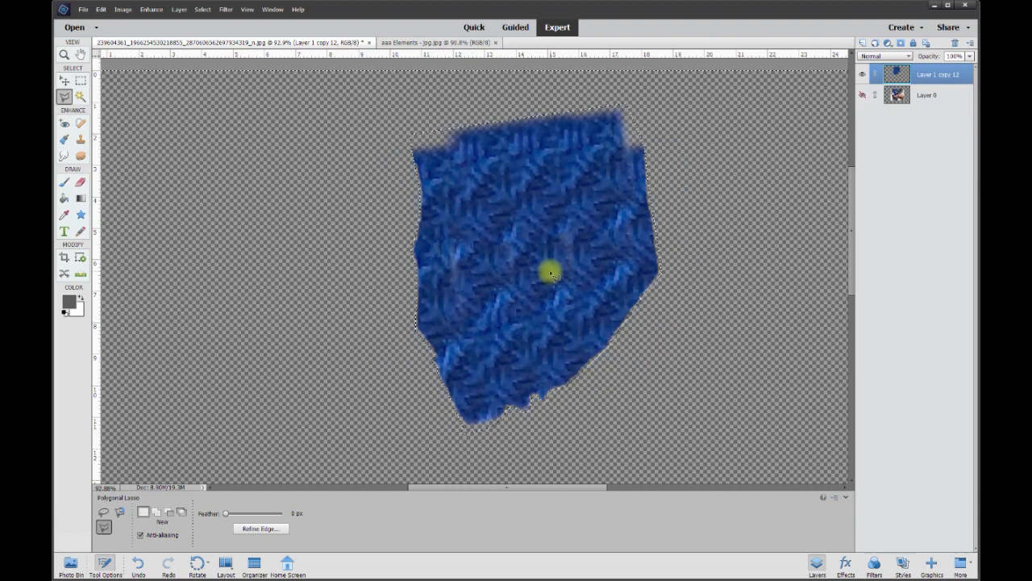
pyautogui.hotkey('ctrl', 'd')
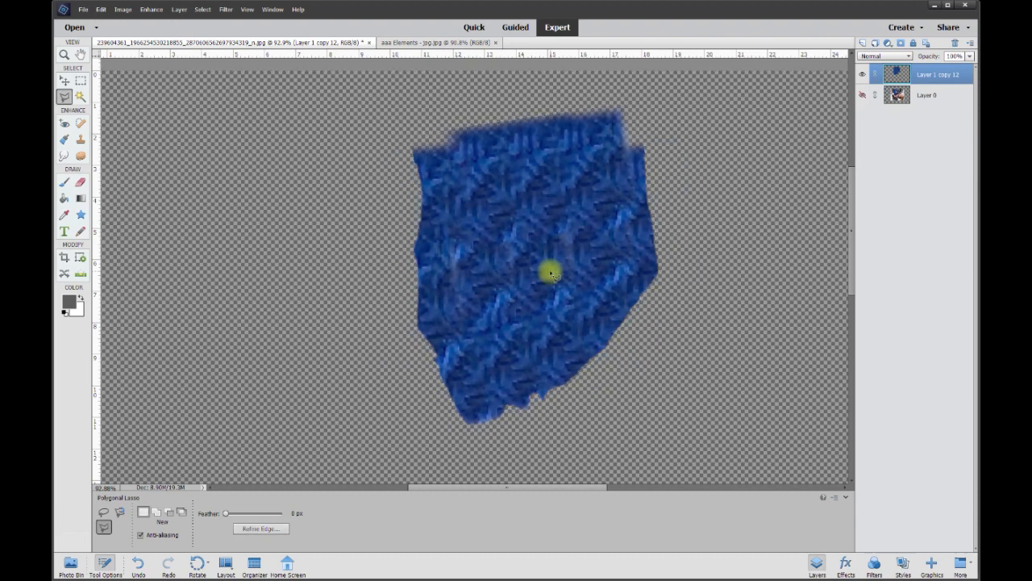
# Step: Show Layer 0 and delete the fabric extending above the photo's upper edge using a rectangular selection, then clear the selection
pyautogui.click(863, 96)
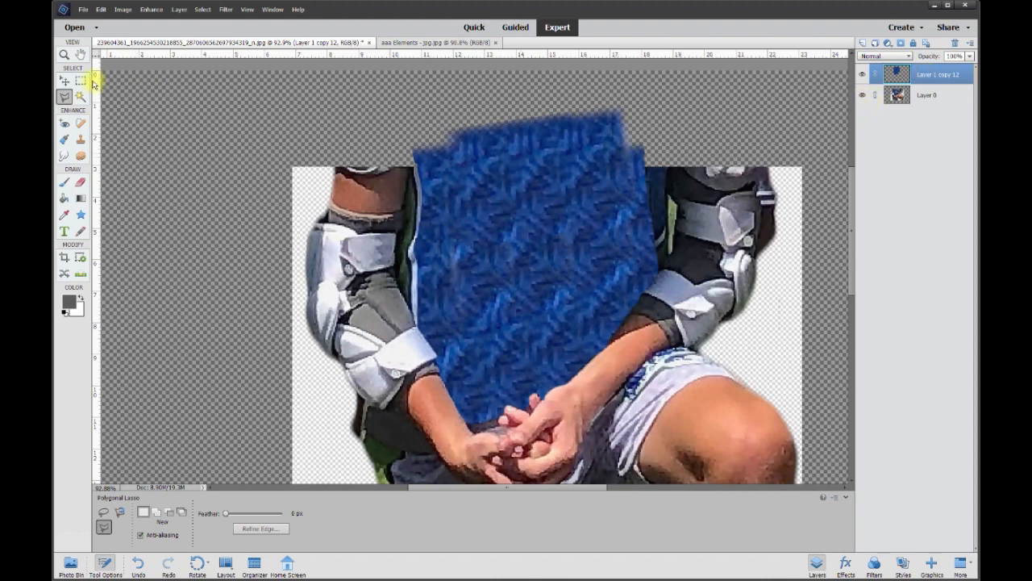
pyautogui.click(81, 80)
pyautogui.moveTo(282, 69); pyautogui.dragTo(833, 161)
pyautogui.moveTo(828, 164); pyautogui.dragTo(827, 166)
pyautogui.press('Delete')
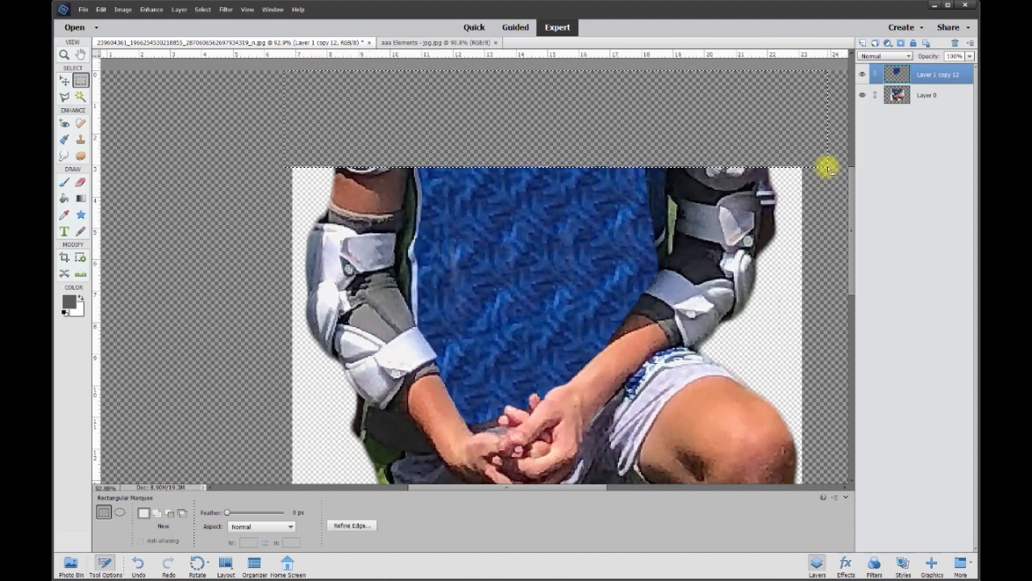
pyautogui.click(823, 175)
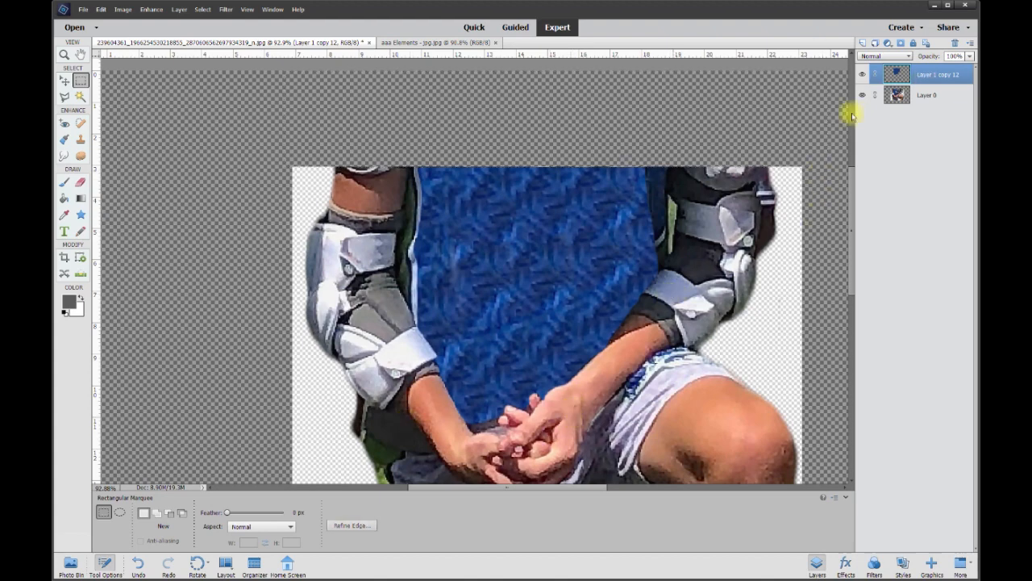
# Step: Hide the fabric layer and smudge the numbers on Layer 0 into the blue jersey at 50% strength, with a 100 to 150 px brush
pyautogui.click(863, 75)
pyautogui.click(864, 76)
pyautogui.click(863, 76)
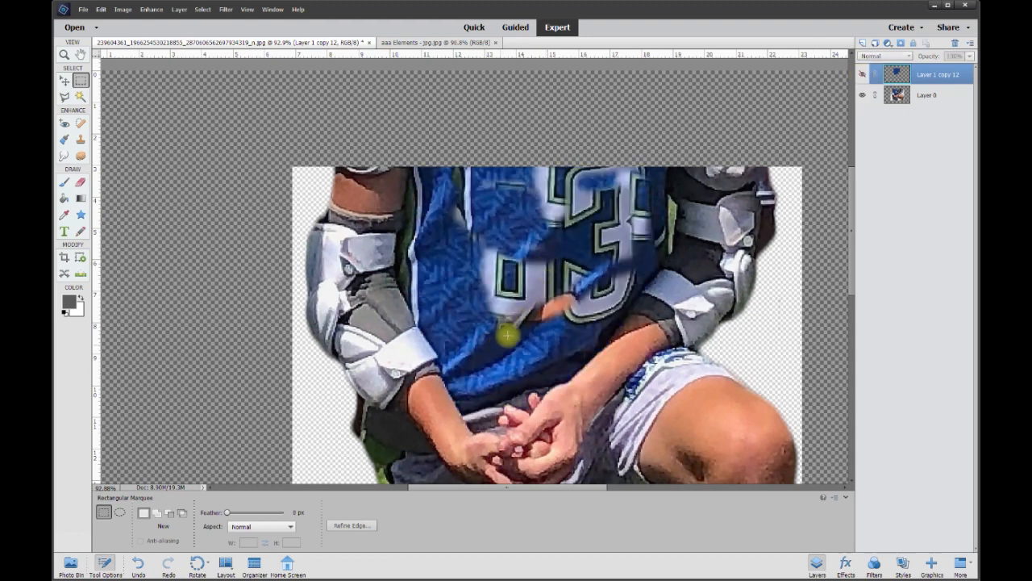
pyautogui.click(947, 100)
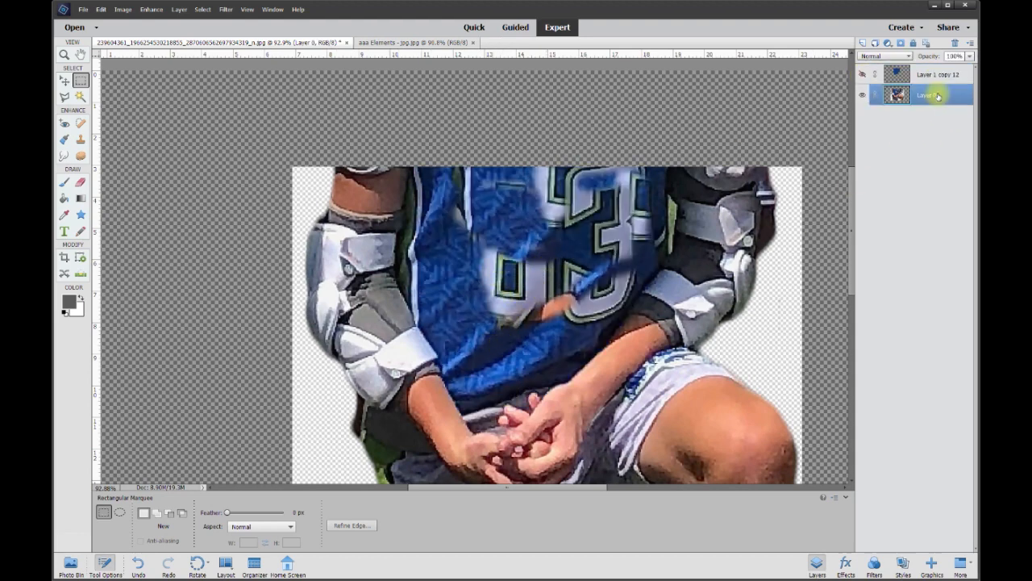
pyautogui.click(66, 157)
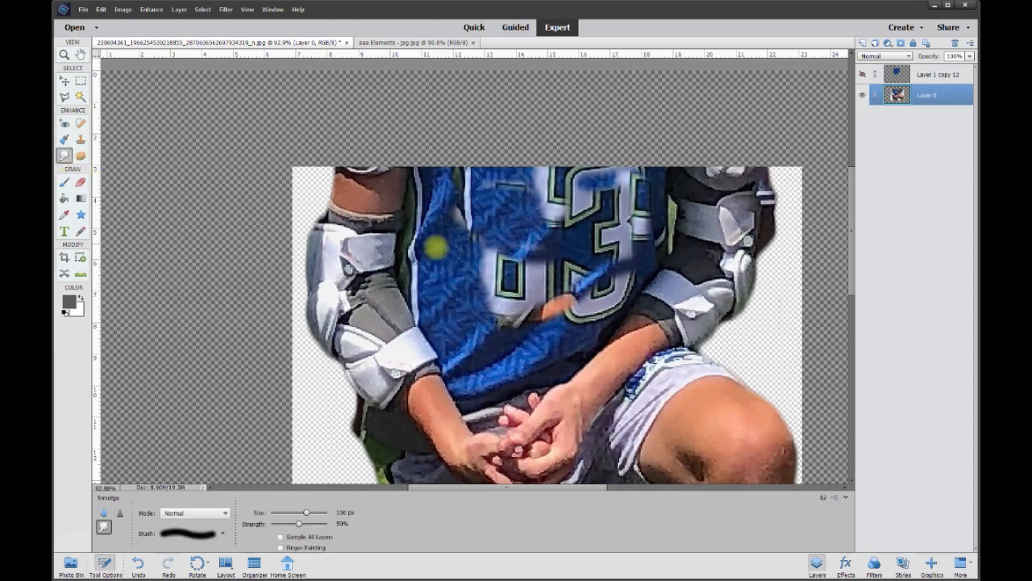
pyautogui.moveTo(506, 320)
pyautogui.mouseDown()
pyautogui.moveTo(521, 292)
pyautogui.moveTo(494, 317)
pyautogui.moveTo(502, 294)
pyautogui.moveTo(486, 252)
pyautogui.moveTo(498, 224)
pyautogui.moveTo(472, 210)
pyautogui.moveTo(478, 221)
pyautogui.moveTo(467, 196)
pyautogui.moveTo(478, 163)
pyautogui.moveTo(492, 171)
pyautogui.moveTo(500, 263)
pyautogui.moveTo(521, 252)
pyautogui.moveTo(539, 283)
pyautogui.moveTo(529, 288)
pyautogui.moveTo(537, 266)
pyautogui.moveTo(573, 301)
pyautogui.moveTo(587, 296)
pyautogui.moveTo(627, 239)
pyautogui.moveTo(607, 222)
pyautogui.moveTo(529, 209)
pyautogui.moveTo(522, 253)
pyautogui.moveTo(503, 232)
pyautogui.moveTo(543, 277)
pyautogui.moveTo(542, 247)
pyautogui.moveTo(594, 302)
pyautogui.moveTo(637, 257)
pyautogui.moveTo(630, 209)
pyautogui.moveTo(641, 259)
pyautogui.moveTo(615, 194)
pyautogui.moveTo(604, 238)
pyautogui.moveTo(538, 175)
pyautogui.moveTo(582, 207)
pyautogui.moveTo(594, 278)
pyautogui.moveTo(599, 229)
pyautogui.moveTo(588, 202)
pyautogui.moveTo(612, 256)
pyautogui.moveTo(620, 174)
pyautogui.moveTo(548, 179)
pyautogui.moveTo(554, 189)
pyautogui.moveTo(560, 155)
pyautogui.mouseUp()
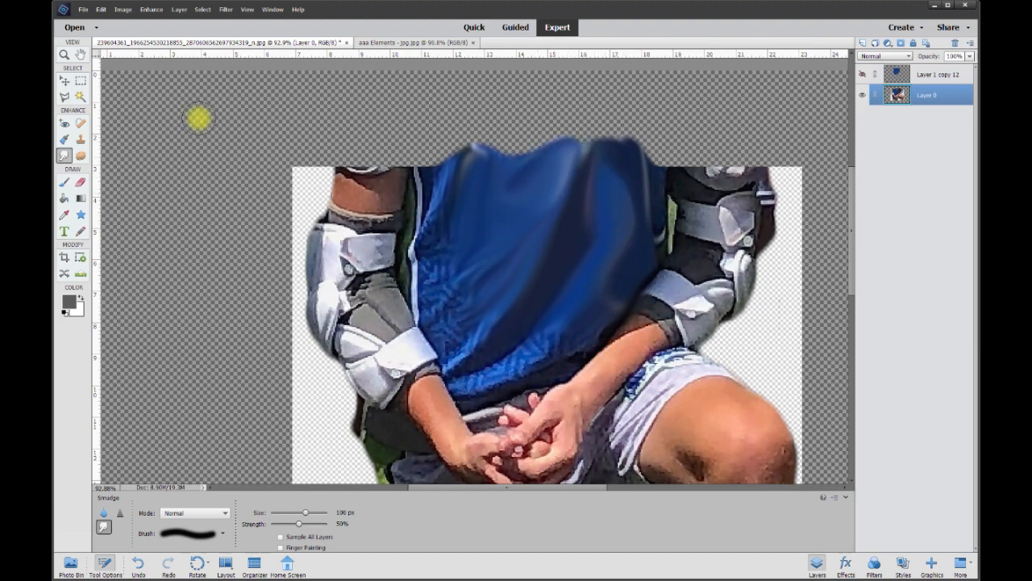
# Step: Delete the smudged paint spilling above the photo's upper edge on Layer 0 with a rectangular selection, and deselect
pyautogui.click(81, 81)
pyautogui.moveTo(282, 85); pyautogui.dragTo(811, 166)
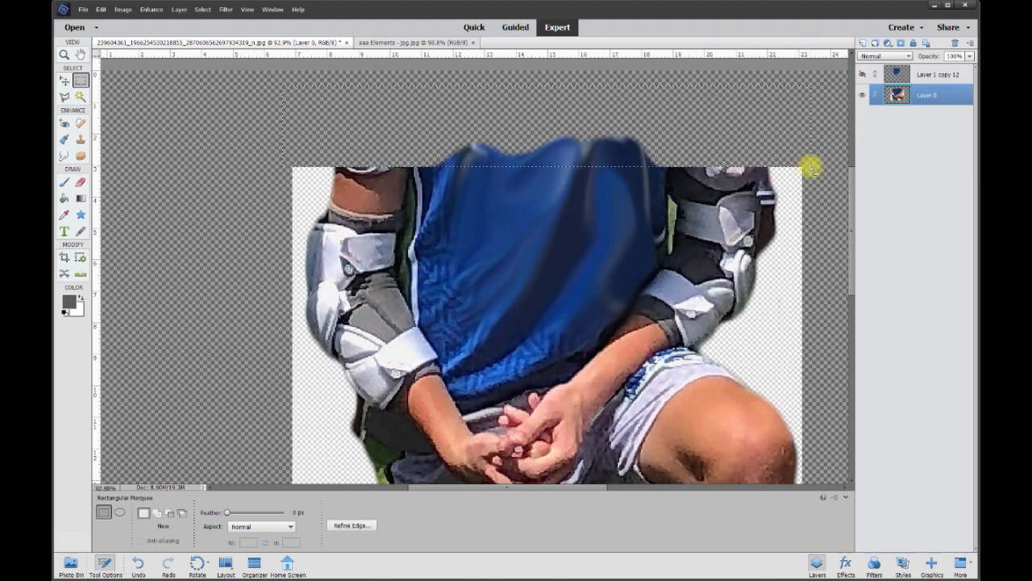
pyautogui.press('Delete')
pyautogui.hotkey('ctrl', 'd')
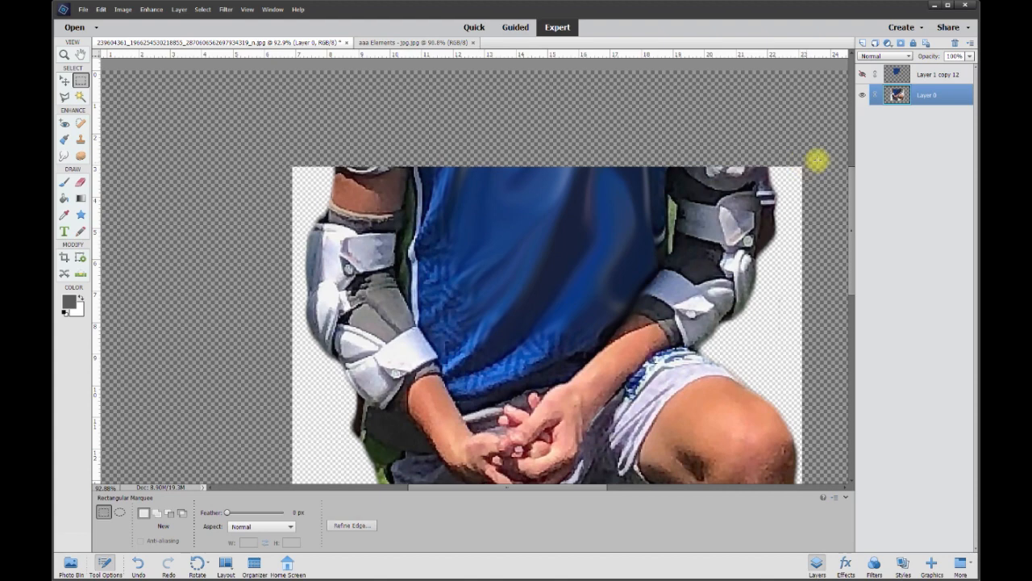
# Step: Show the fabric layer again and lower its opacity to 60% so the smudged jersey shading blends through
pyautogui.click(863, 75)
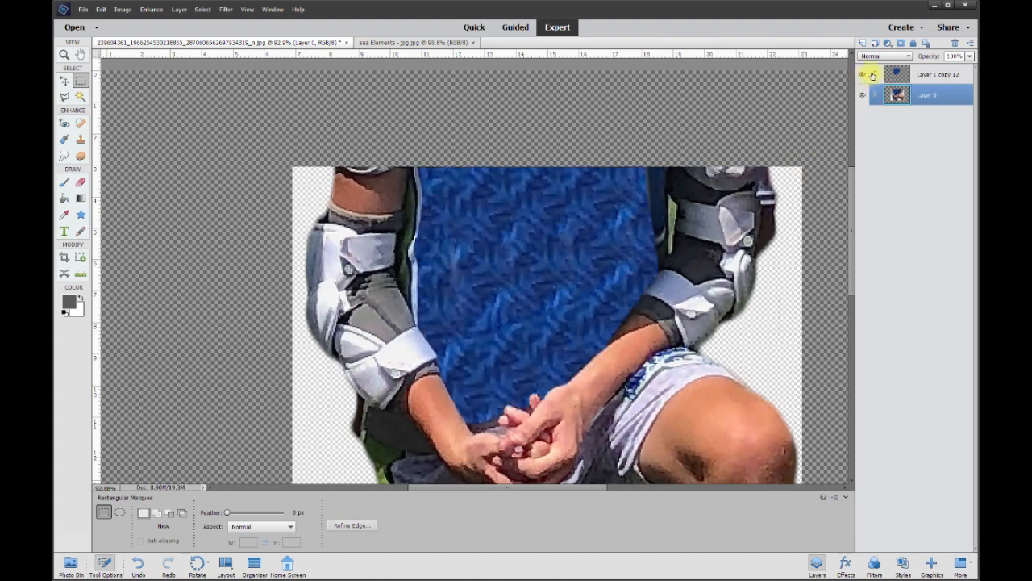
pyautogui.click(936, 75)
pyautogui.click(970, 56)
pyautogui.moveTo(972, 71); pyautogui.dragTo(956, 73)
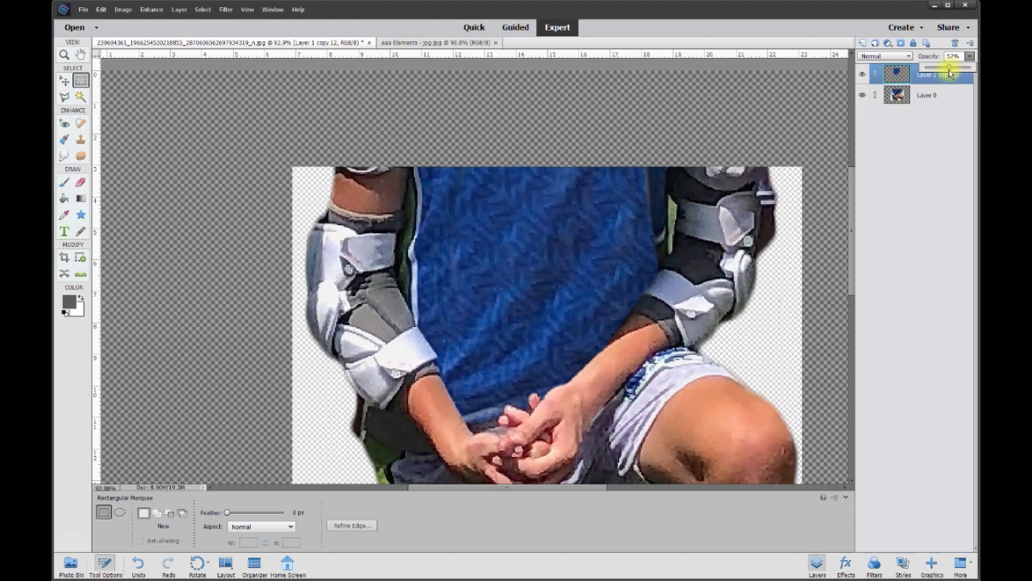
pyautogui.moveTo(947, 73); pyautogui.dragTo(946, 72)
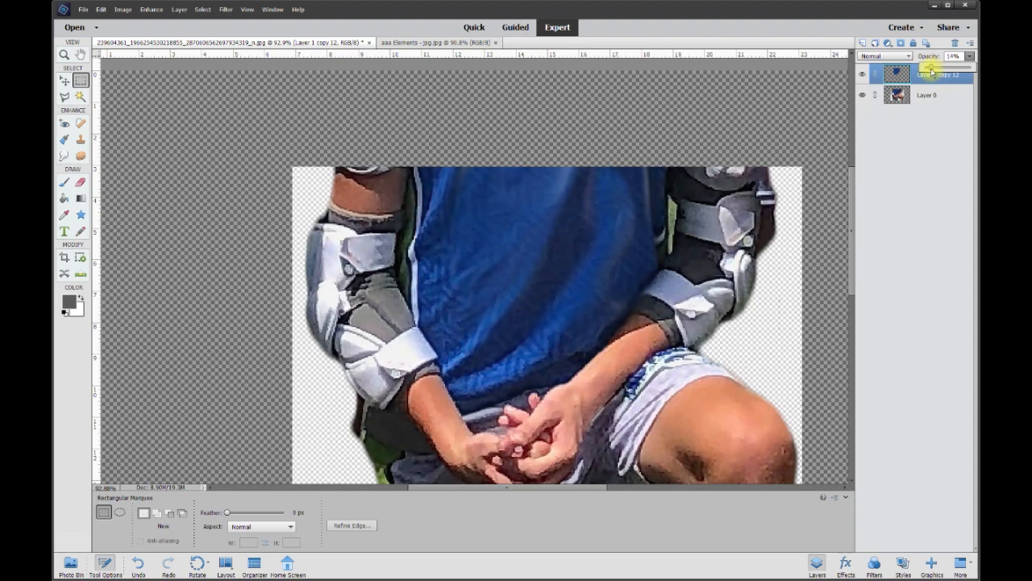
pyautogui.moveTo(938, 72); pyautogui.dragTo(941, 72)
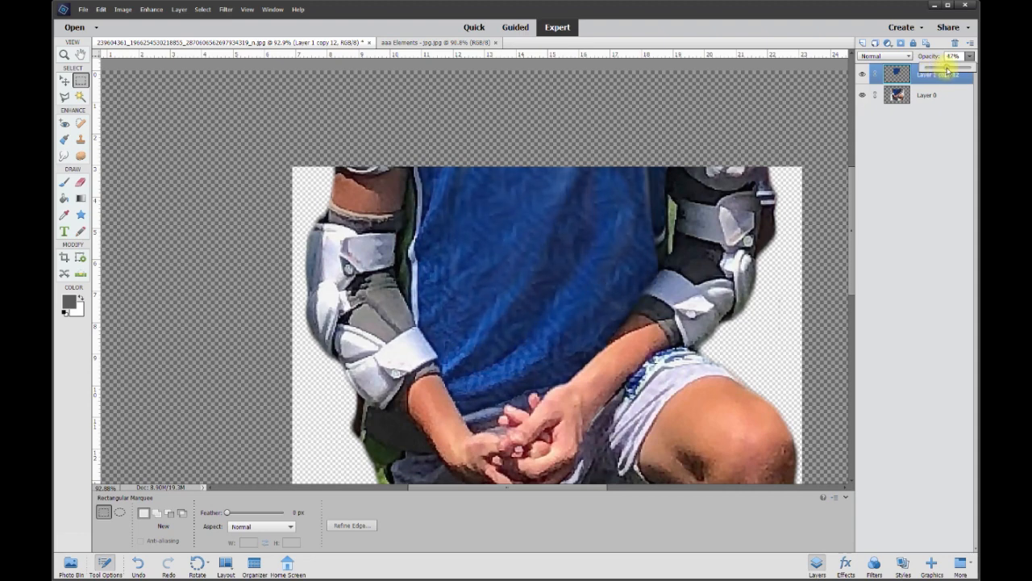
pyautogui.moveTo(948, 72)
pyautogui.mouseDown()
pyautogui.moveTo(959, 70)
pyautogui.moveTo(949, 72)
pyautogui.mouseUp()
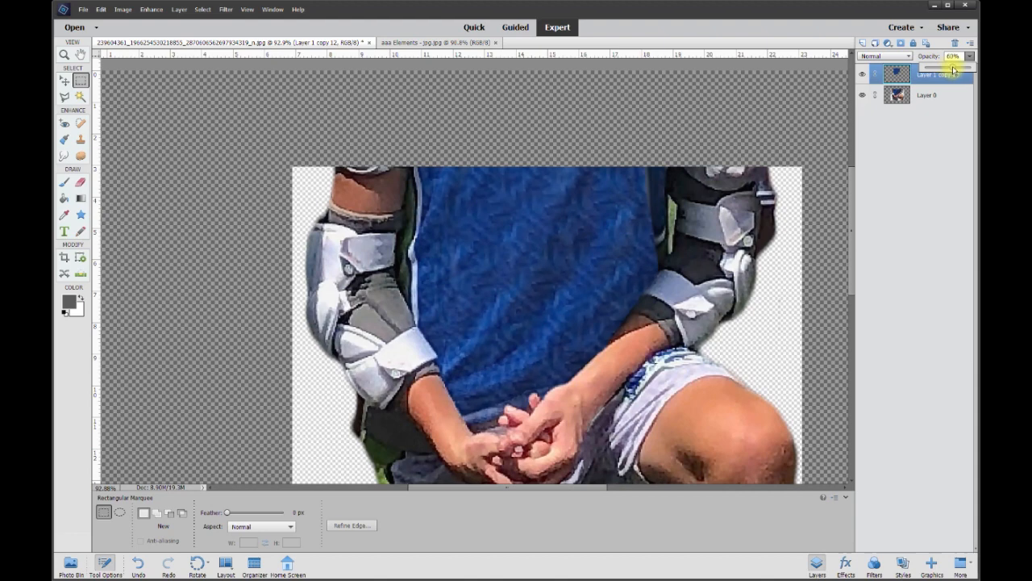
# Step: Compare the jersey with the fabric layer shown and hidden, and examine the blended result across the whole figure
pyautogui.scroll(-7, 634, 293)
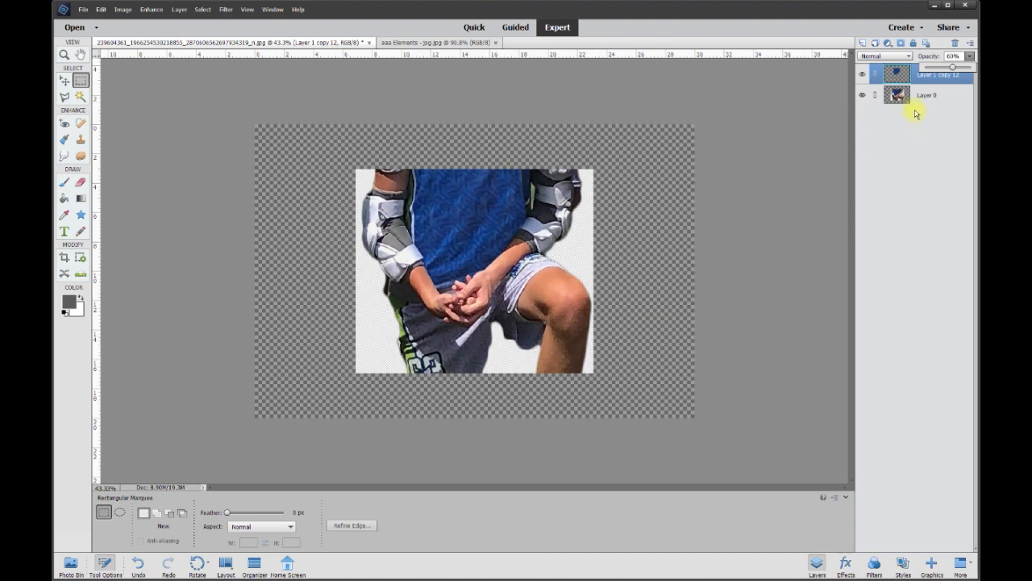
pyautogui.click(864, 75)
pyautogui.click(864, 75)
pyautogui.click(864, 75)
pyautogui.click(863, 75)
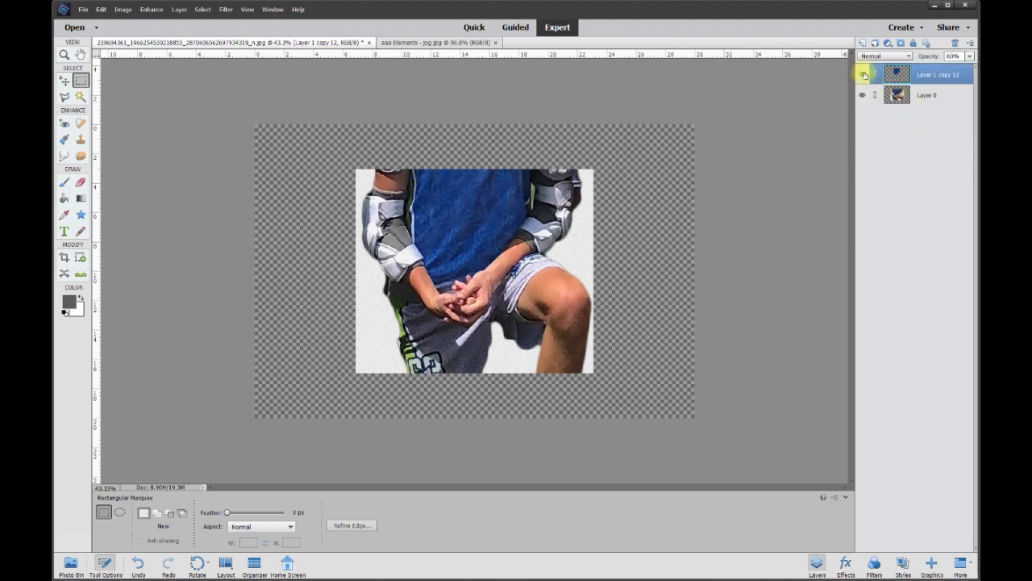
pyautogui.click(864, 75)
pyautogui.click(863, 75)
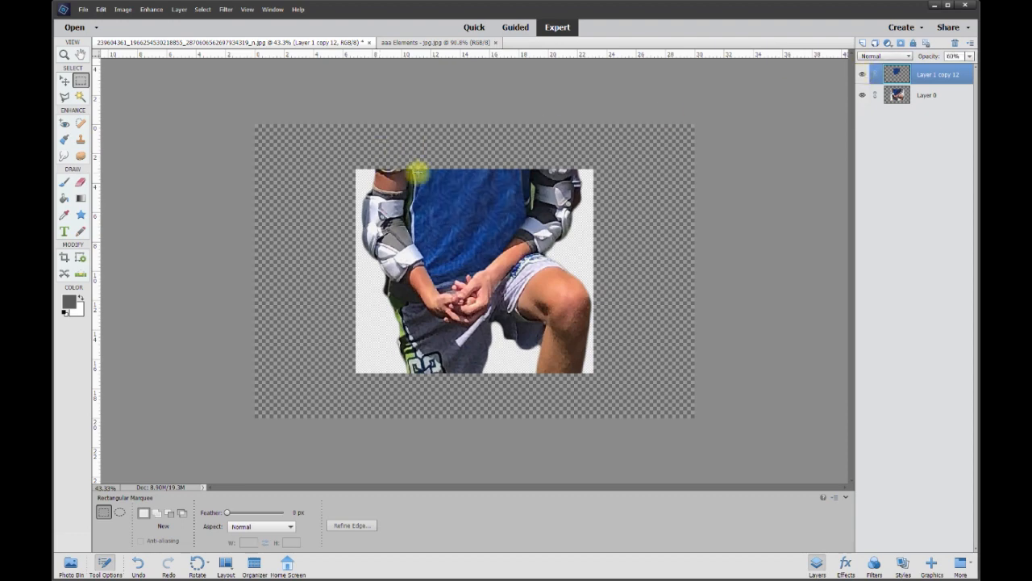
pyautogui.scroll(3, 490, 169)
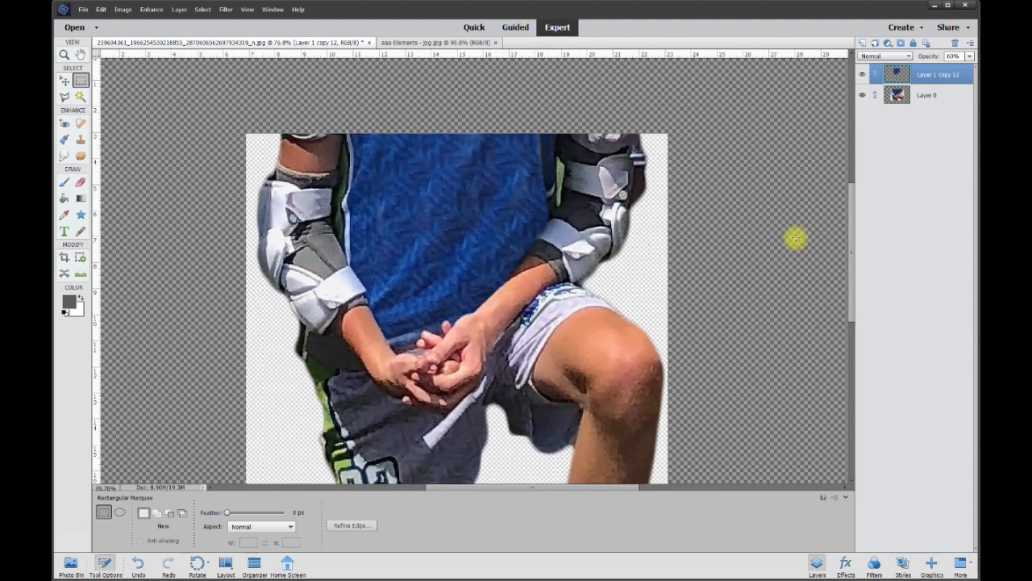
pyautogui.scroll(-1, 783, 230)
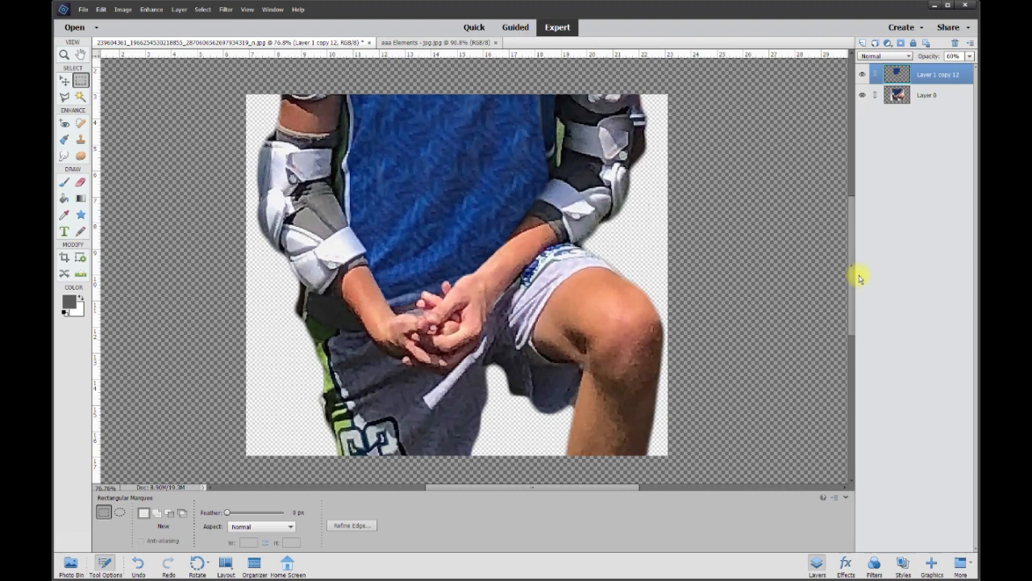